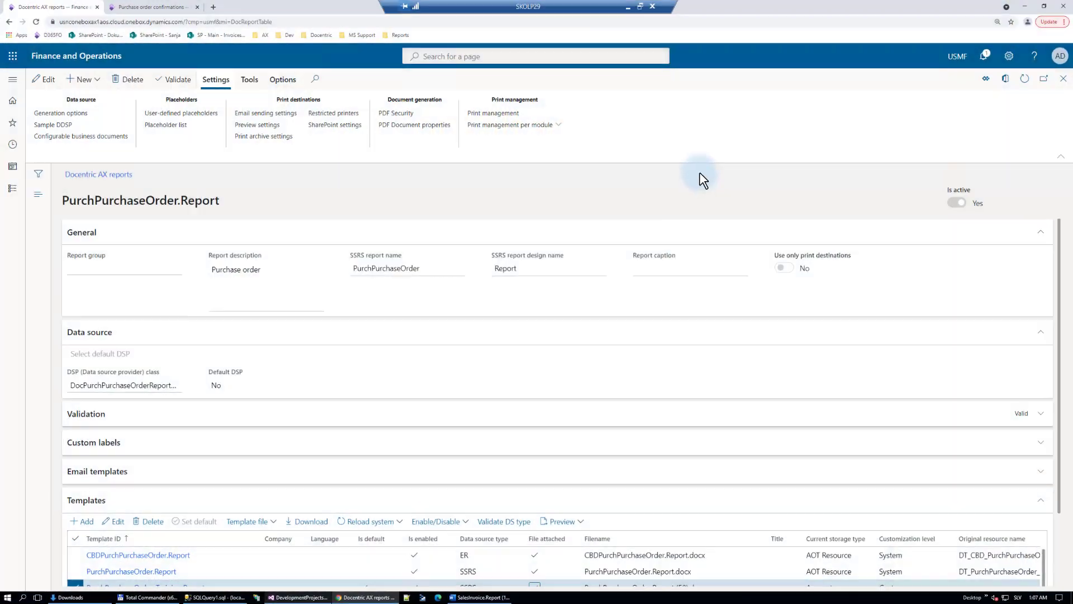
# Open PurchPurchaseOrder.Report from the Docentric AX Reports list and select the PurchPurchaseOrder_Training.Report template
pyautogui.click(12, 127)
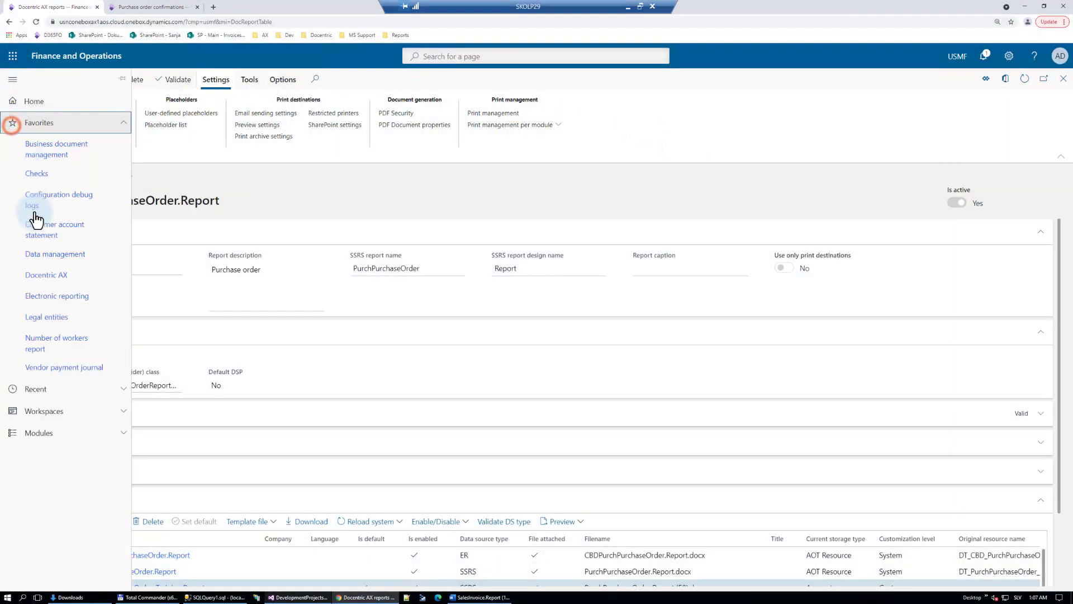
pyautogui.click(42, 279)
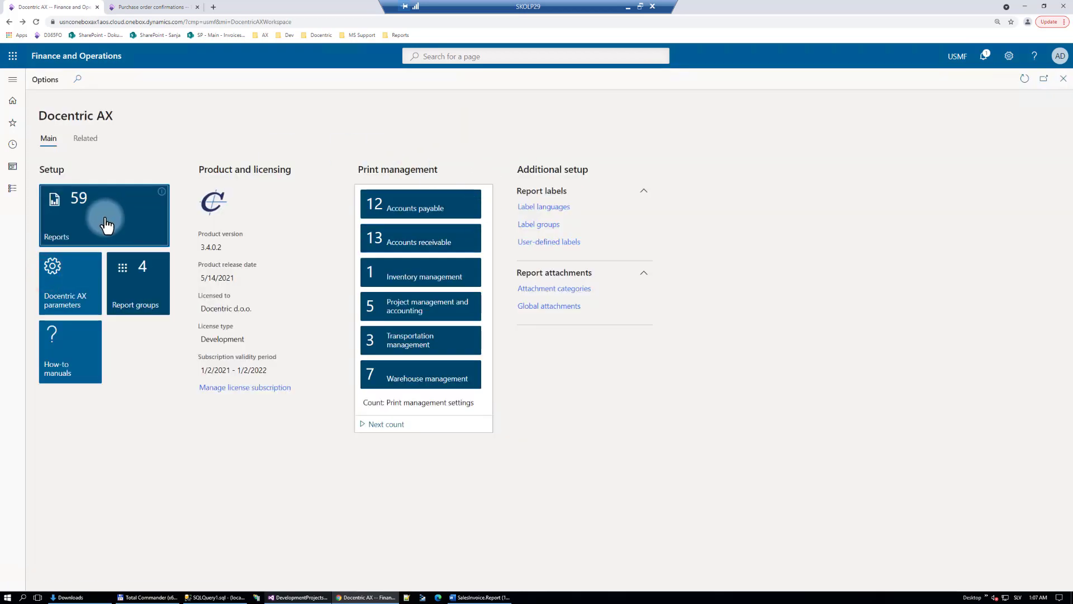
pyautogui.click(106, 225)
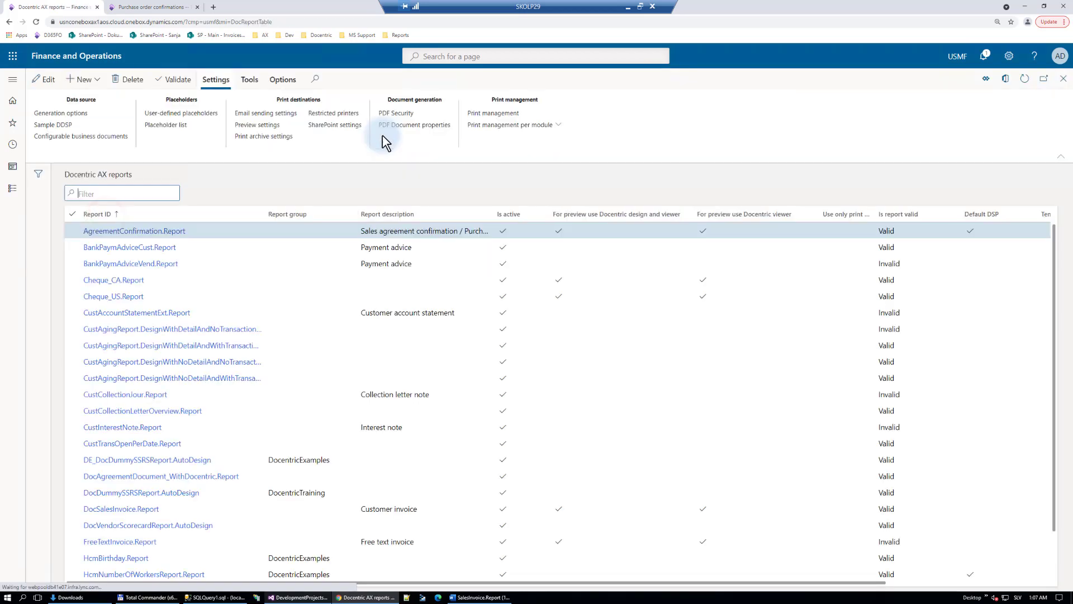
pyautogui.scroll(-5, 371, 390)
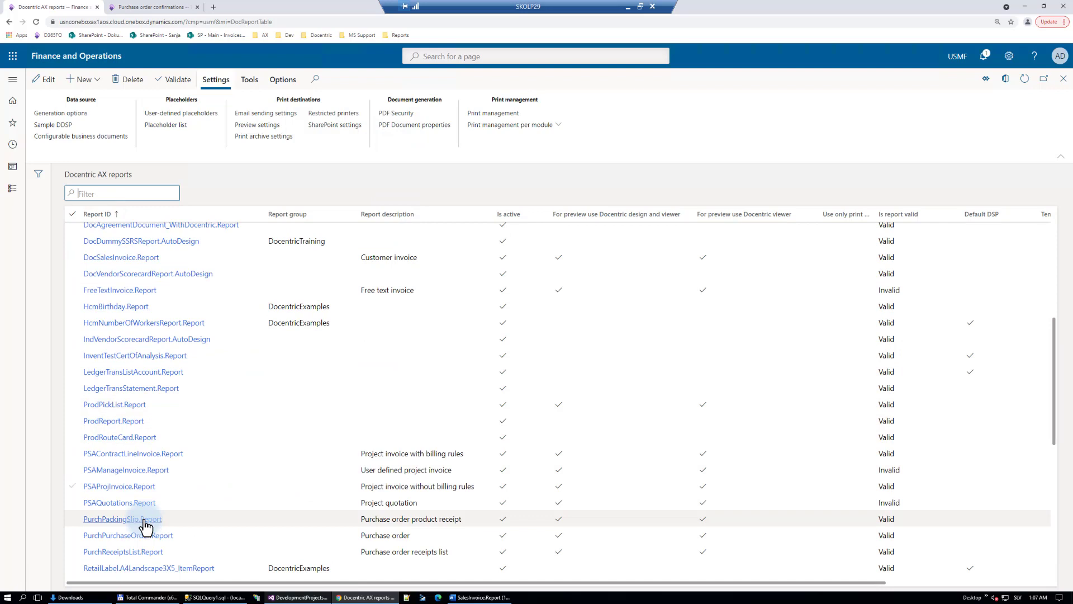
pyautogui.click(108, 537)
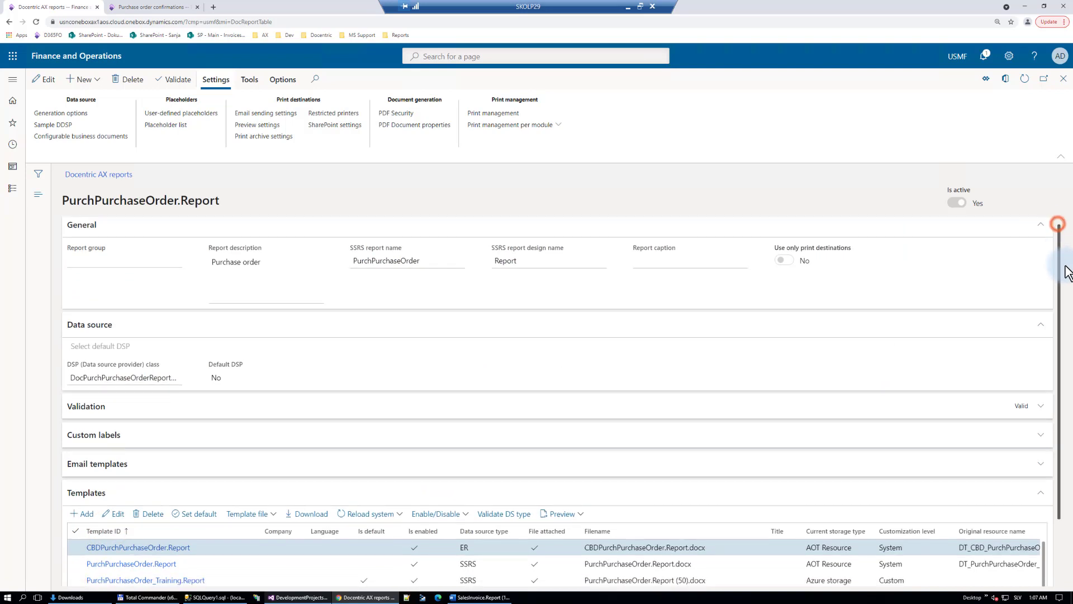
pyautogui.scroll(-2, 1057, 223)
pyautogui.click(369, 502)
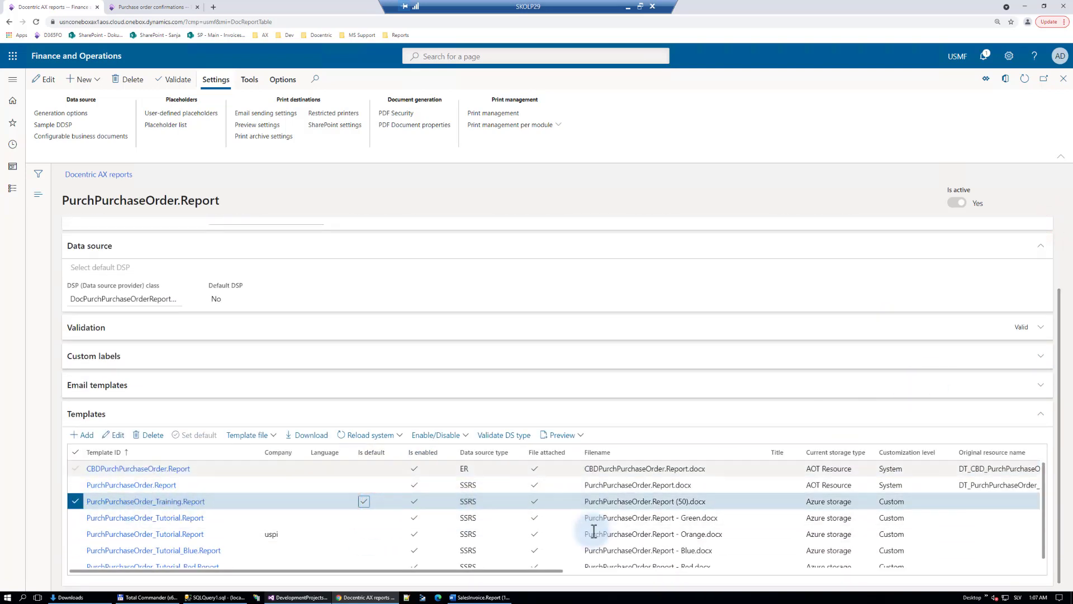
# Review the original preview of purchase order 00000046-1, then return to the Docentric AX reports page
pyautogui.click(145, 7)
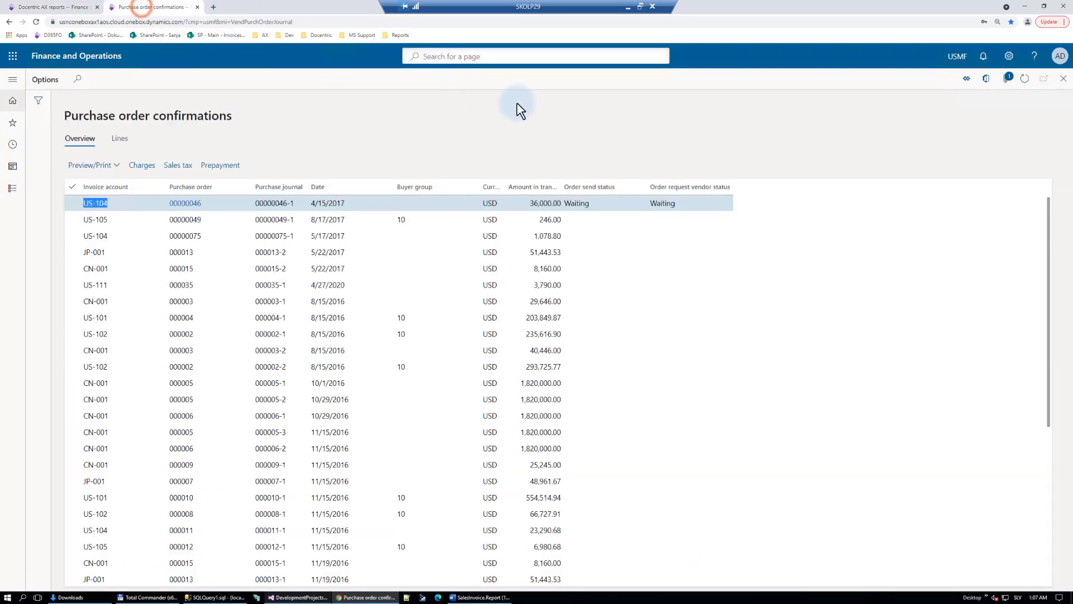
pyautogui.click(94, 165)
pyautogui.click(101, 197)
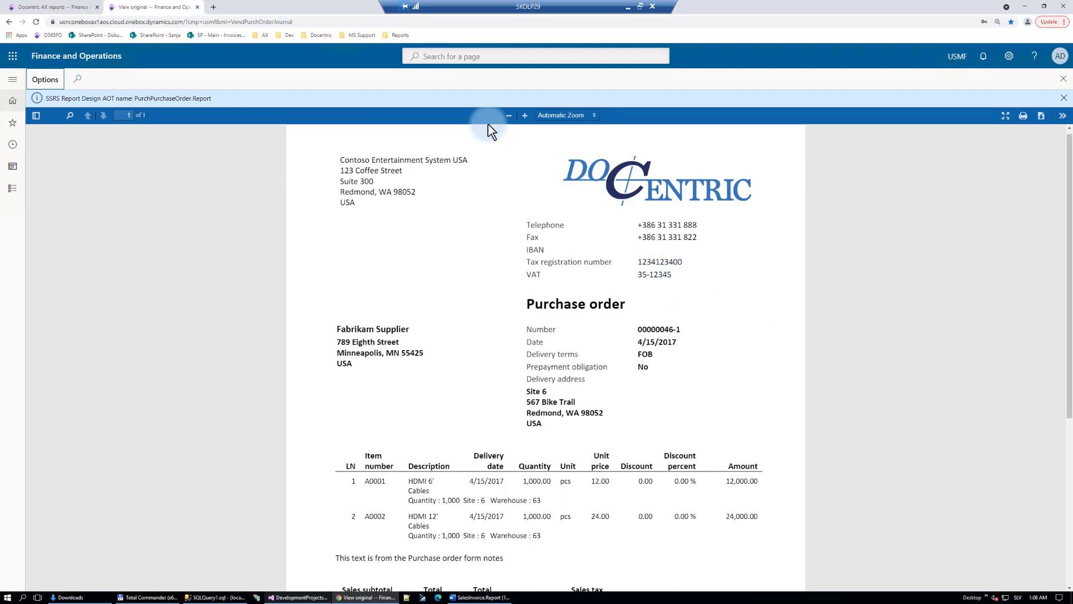
pyautogui.click(73, 8)
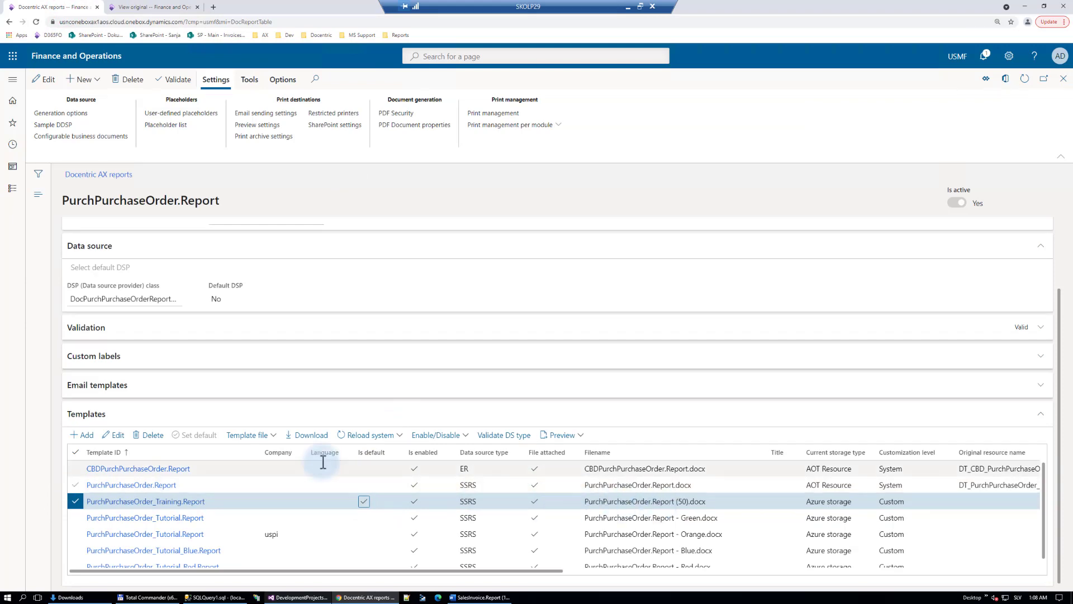
# Download the Training template, open it editable in Word, and show a widened Docentric Live Preview
pyautogui.click(307, 437)
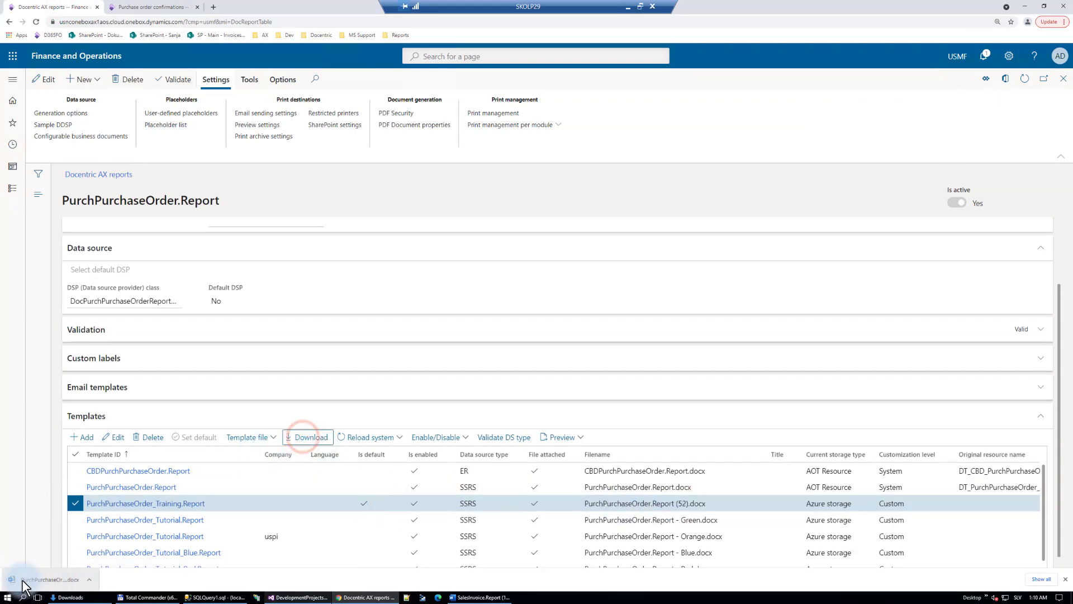
pyautogui.click(38, 578)
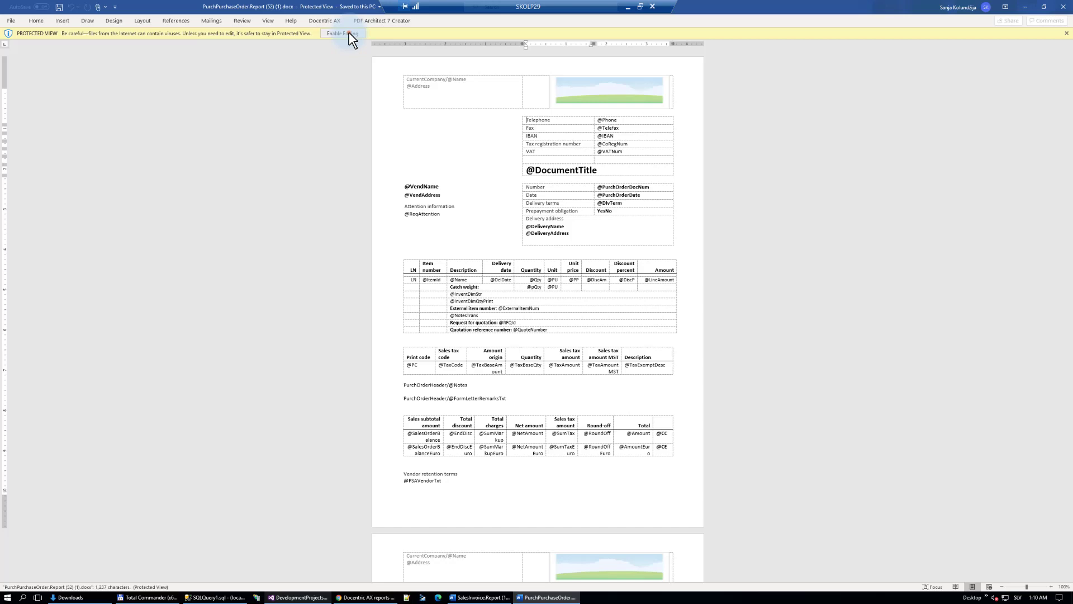
pyautogui.click(349, 32)
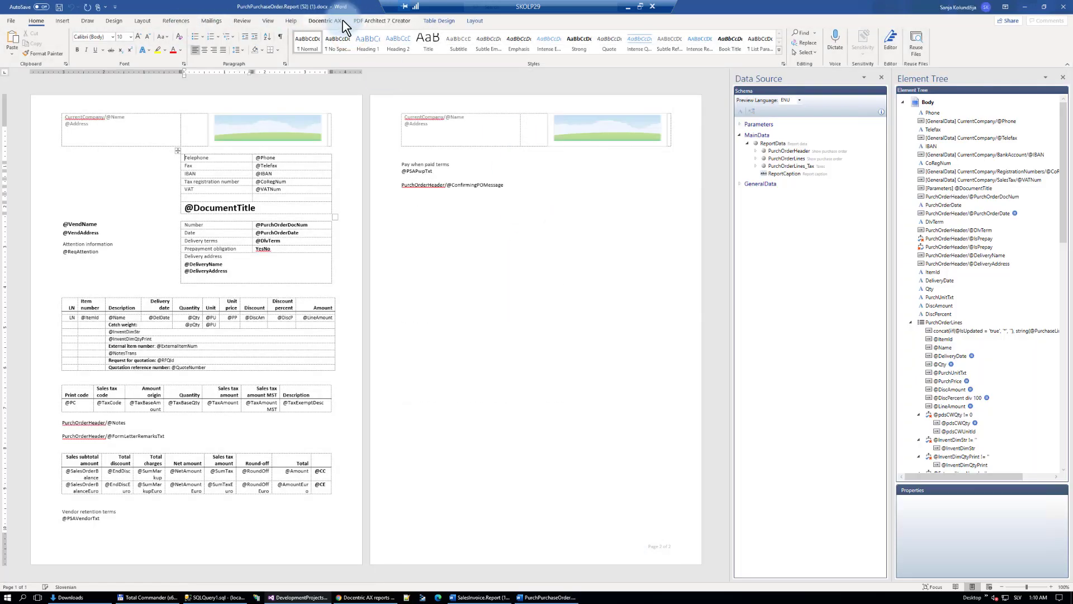
pyautogui.click(325, 21)
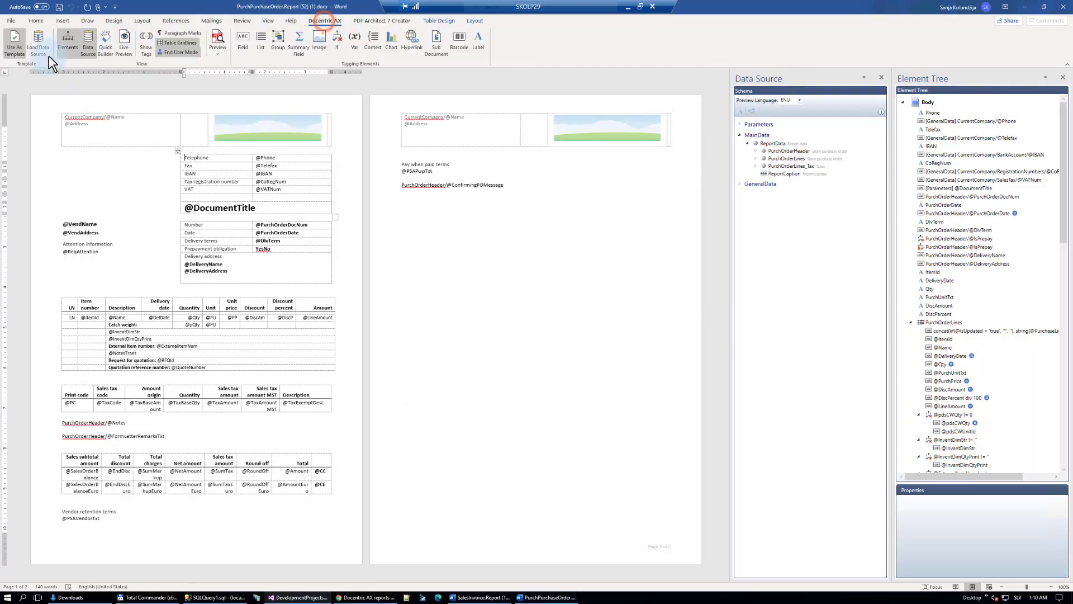
pyautogui.click(125, 44)
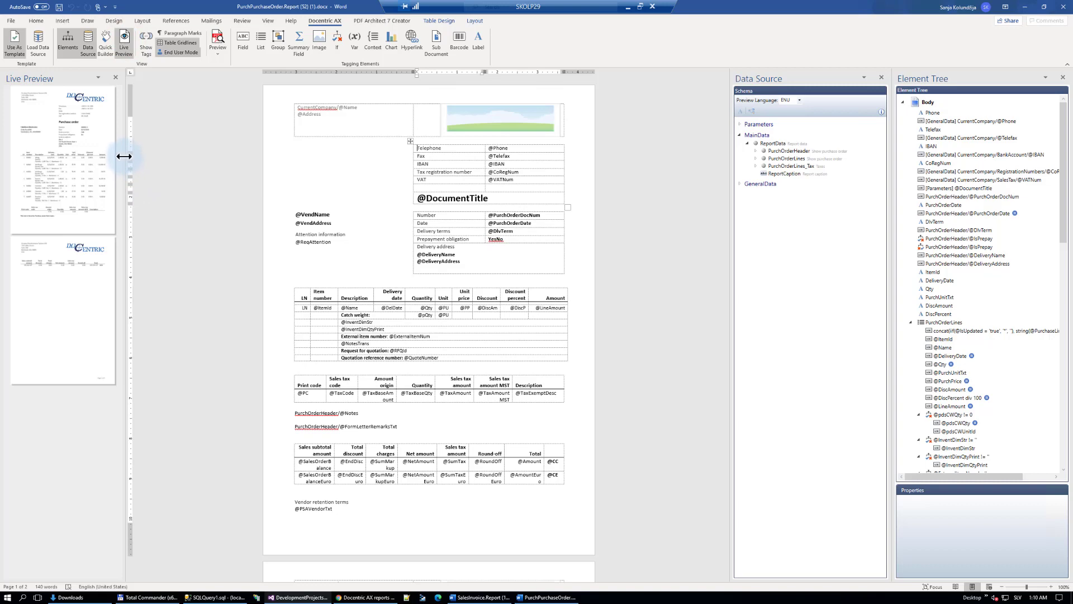
pyautogui.moveTo(124, 158); pyautogui.dragTo(360, 191)
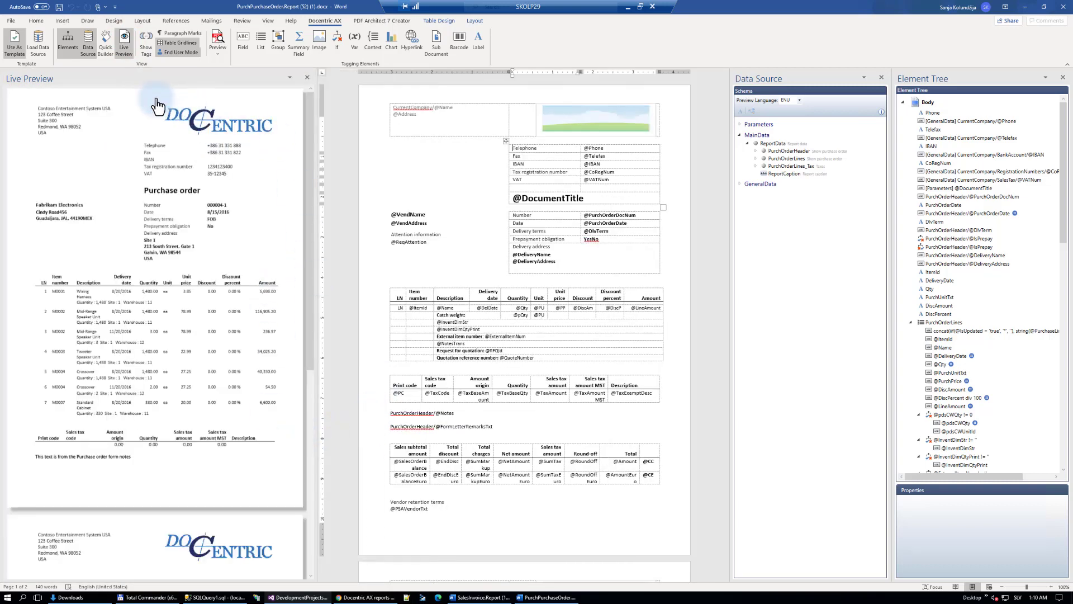
# Left-align the header logo image and drag its right edge inward to make it narrower
pyautogui.click(564, 124)
pyautogui.click(562, 117)
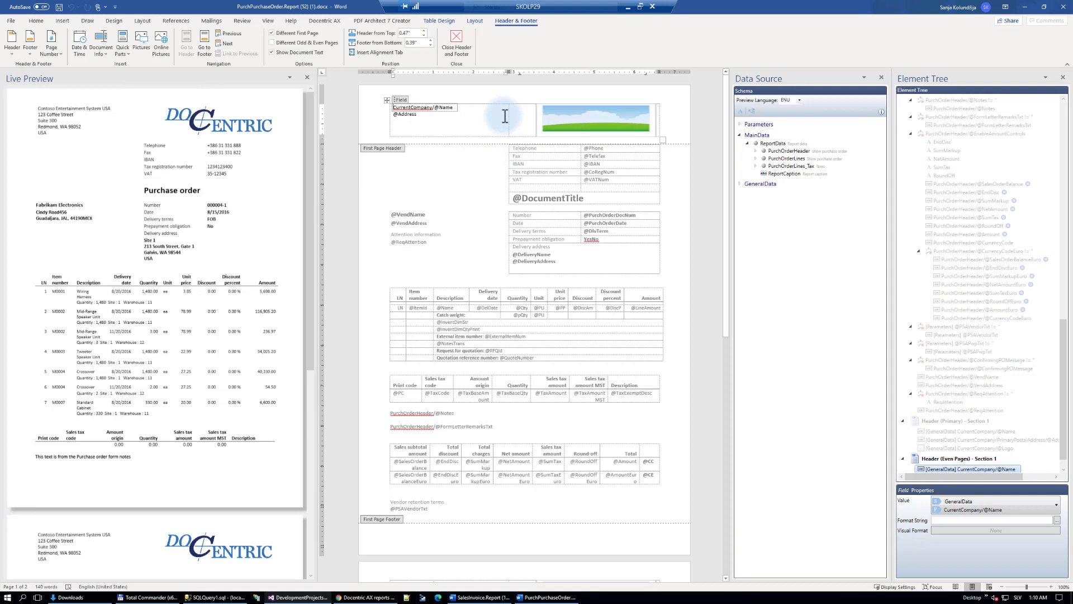
pyautogui.click(558, 120)
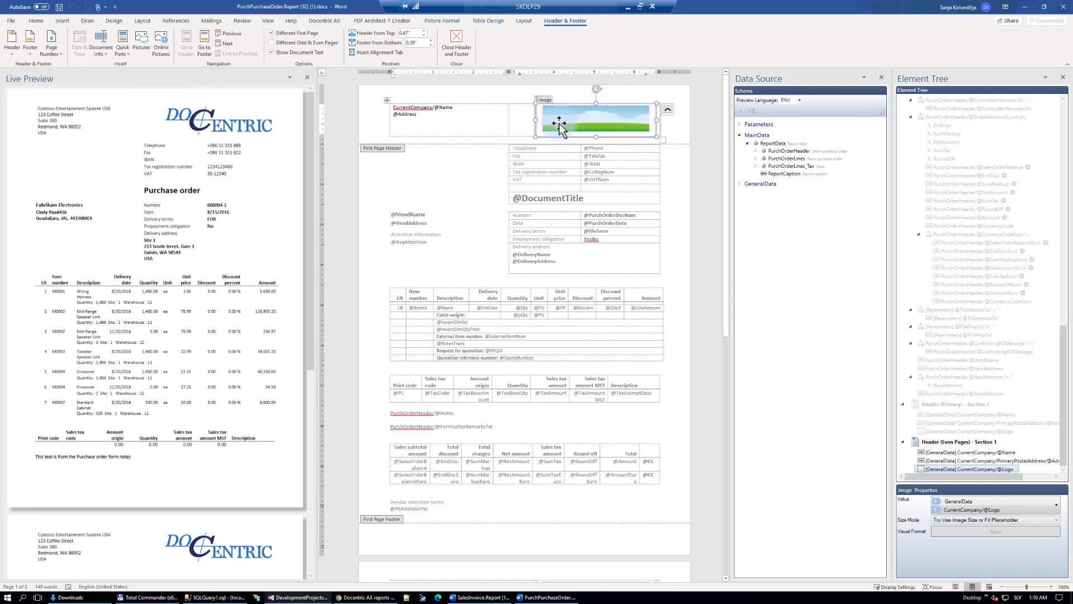
pyautogui.click(35, 21)
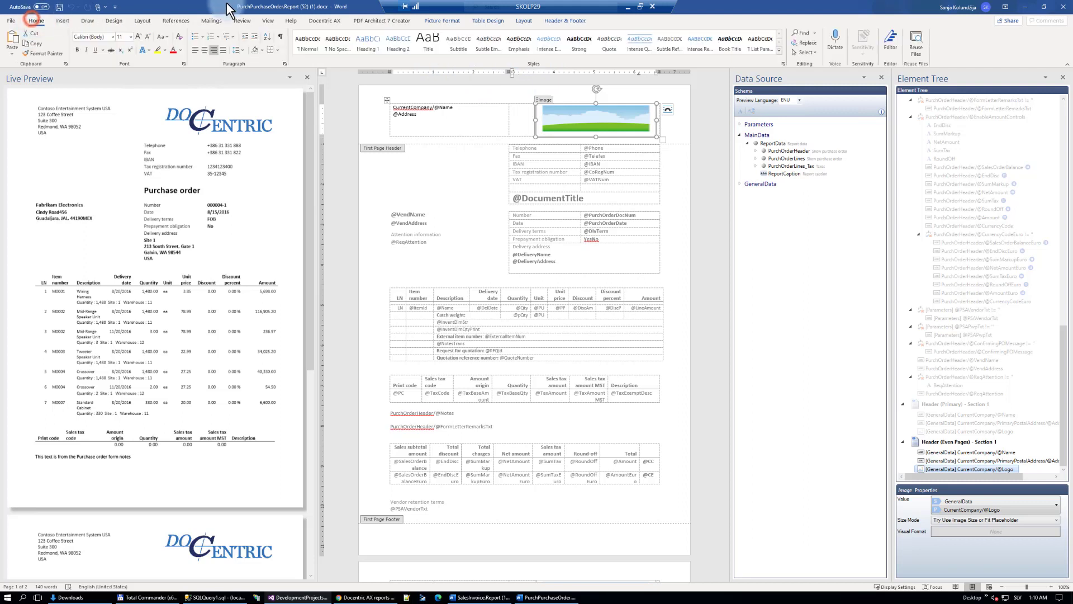
pyautogui.click(196, 50)
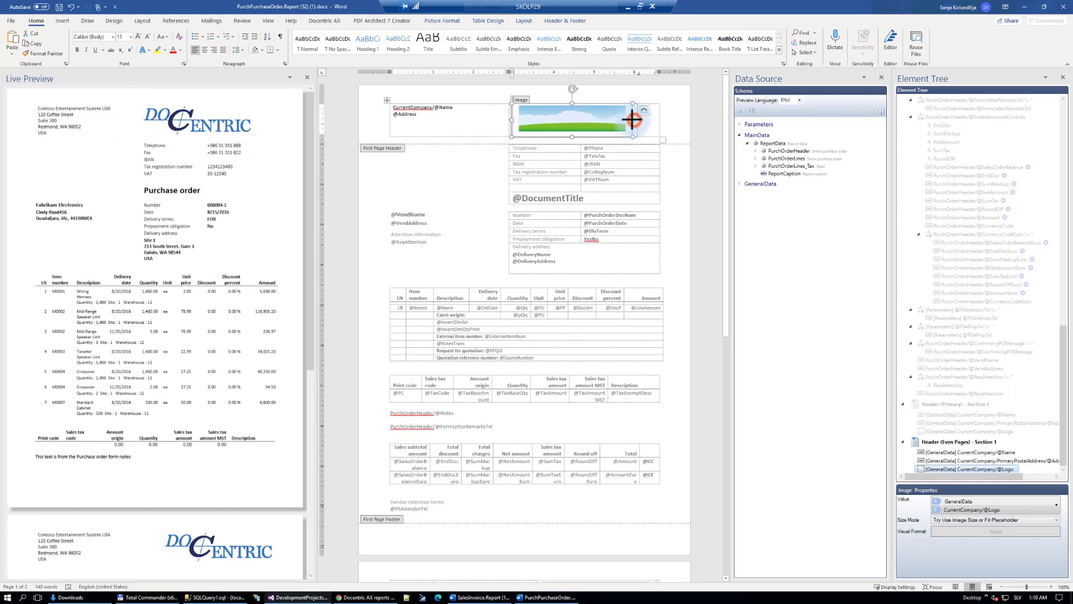
pyautogui.moveTo(633, 119); pyautogui.dragTo(620, 119)
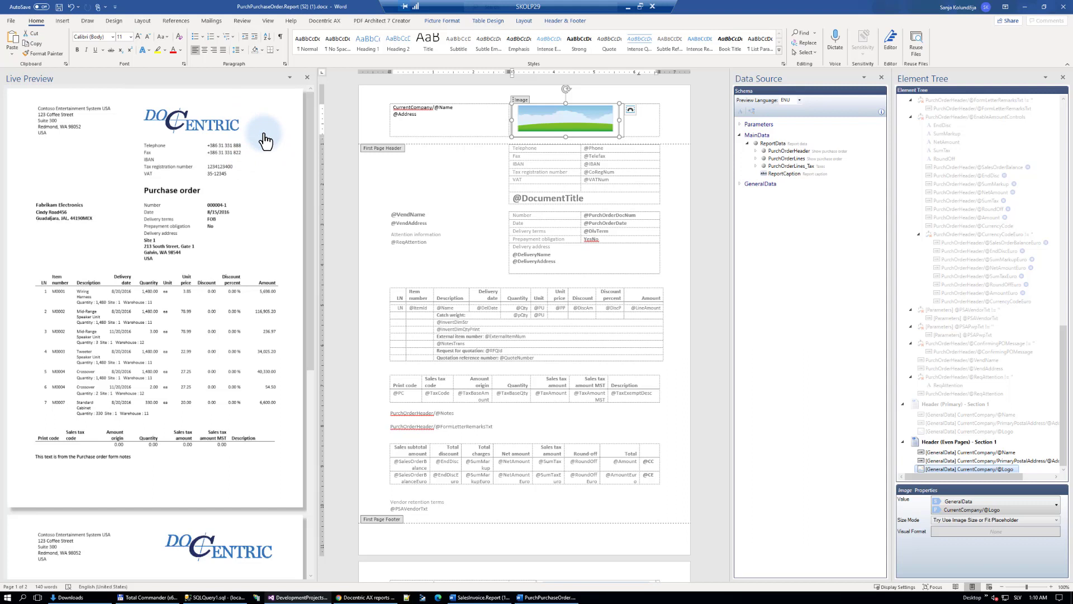
pyautogui.moveTo(619, 119); pyautogui.dragTo(619, 119)
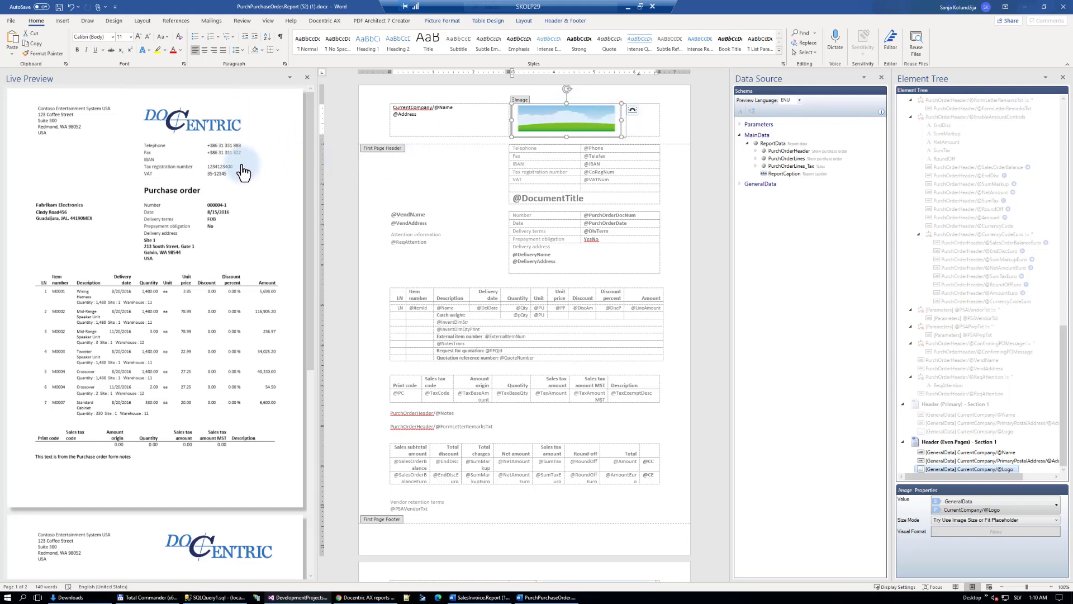
pyautogui.doubleClick(672, 207)
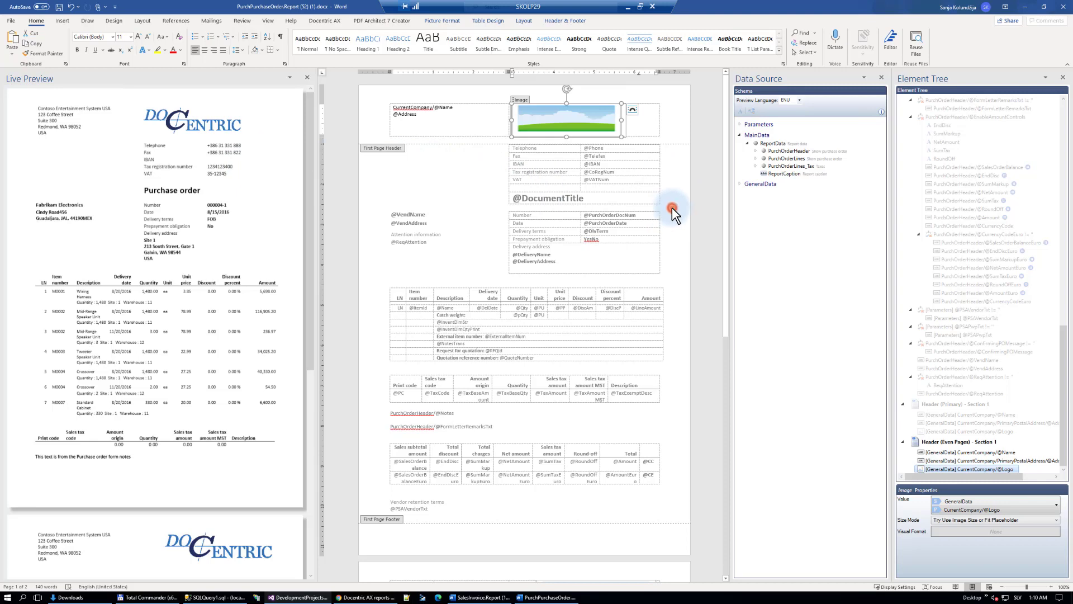
pyautogui.click(559, 199)
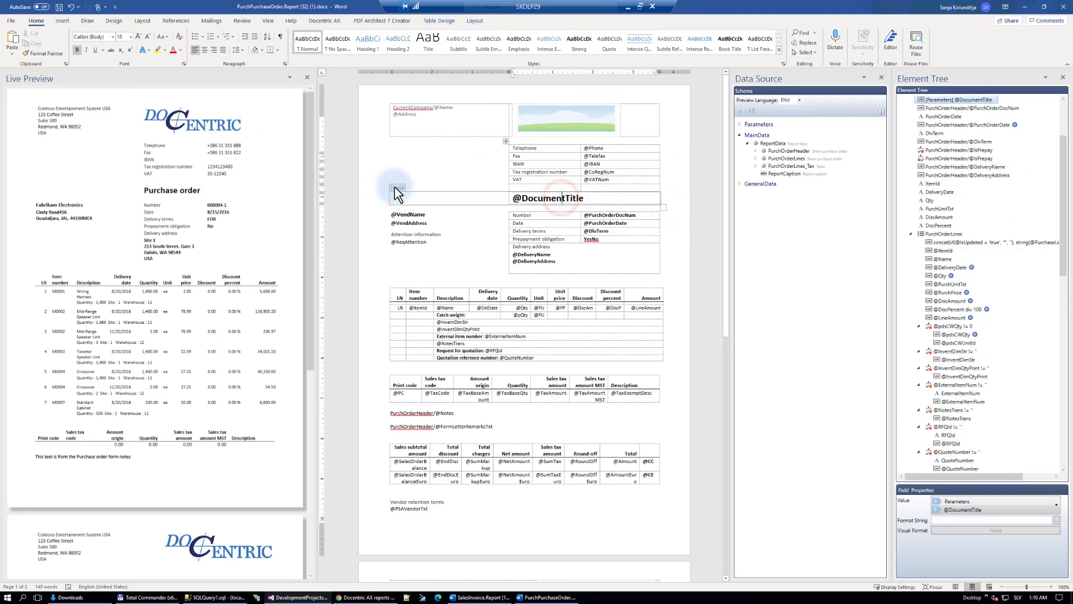
pyautogui.click(395, 196)
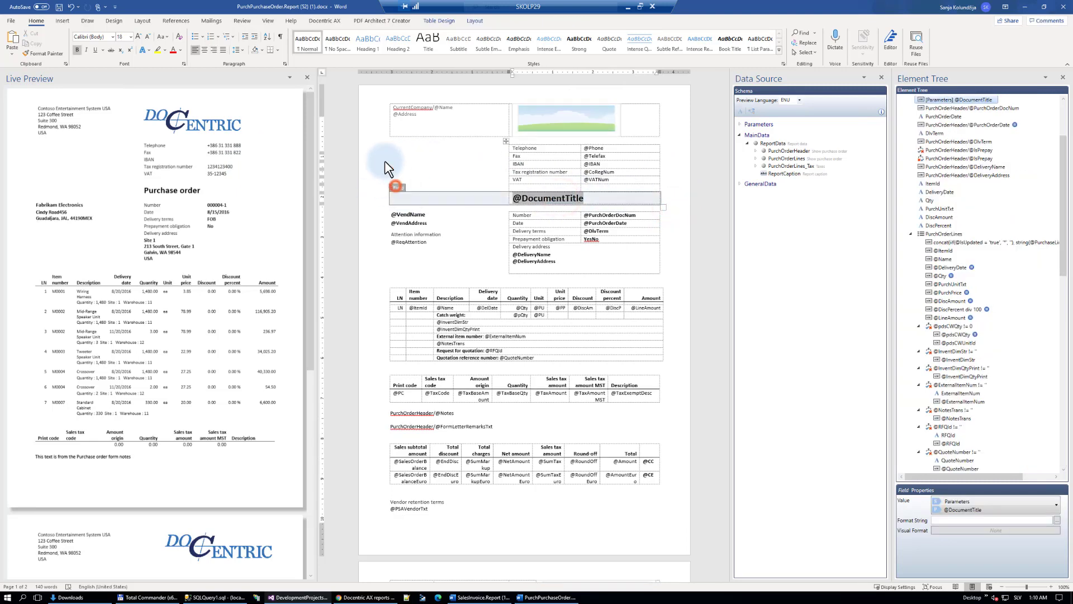
pyautogui.click(180, 50)
pyautogui.click(230, 85)
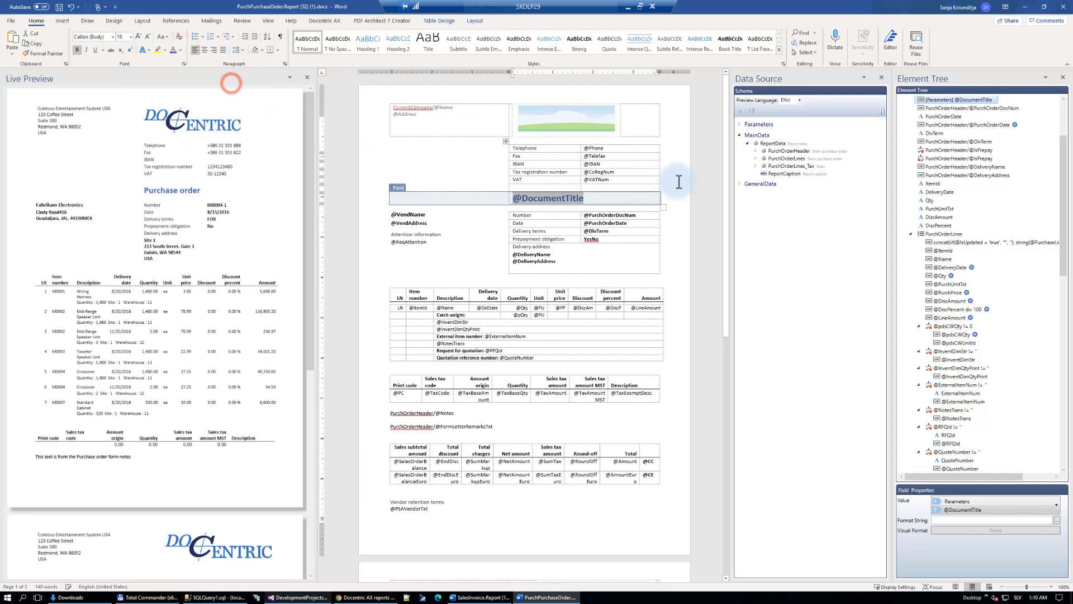
pyautogui.click(677, 194)
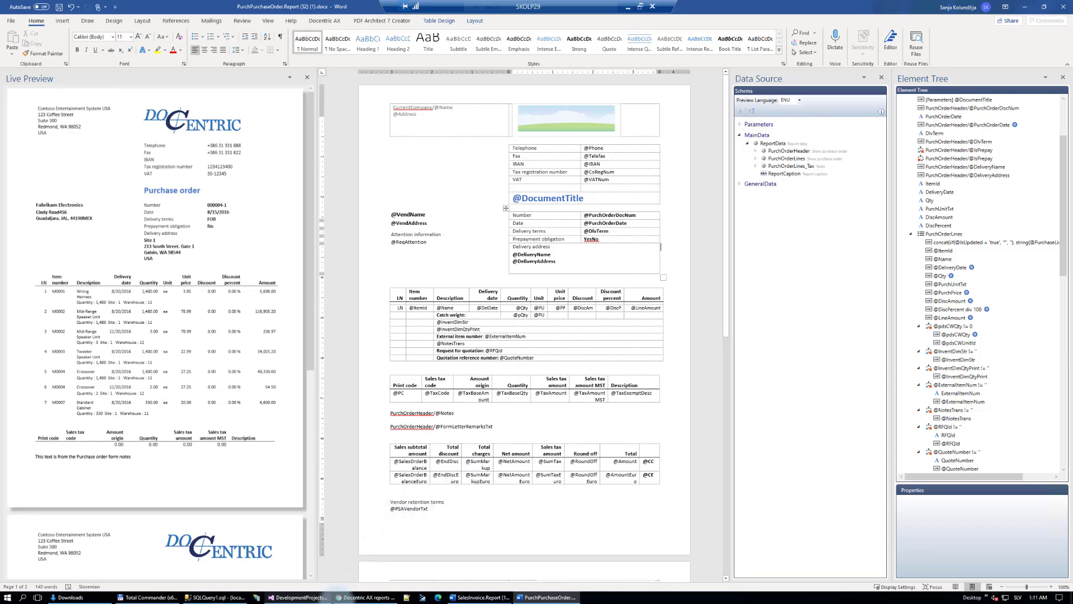
pyautogui.click(362, 597)
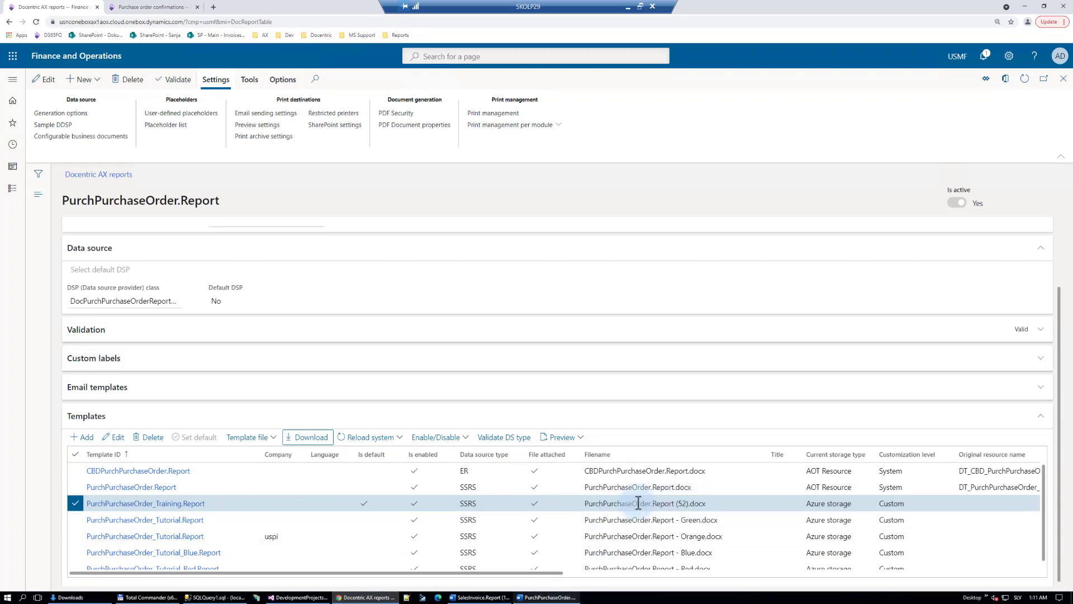
# Open the Training template file details and try AOT Resource storage, leaving the resource name unset
pyautogui.click(267, 436)
pyautogui.click(241, 467)
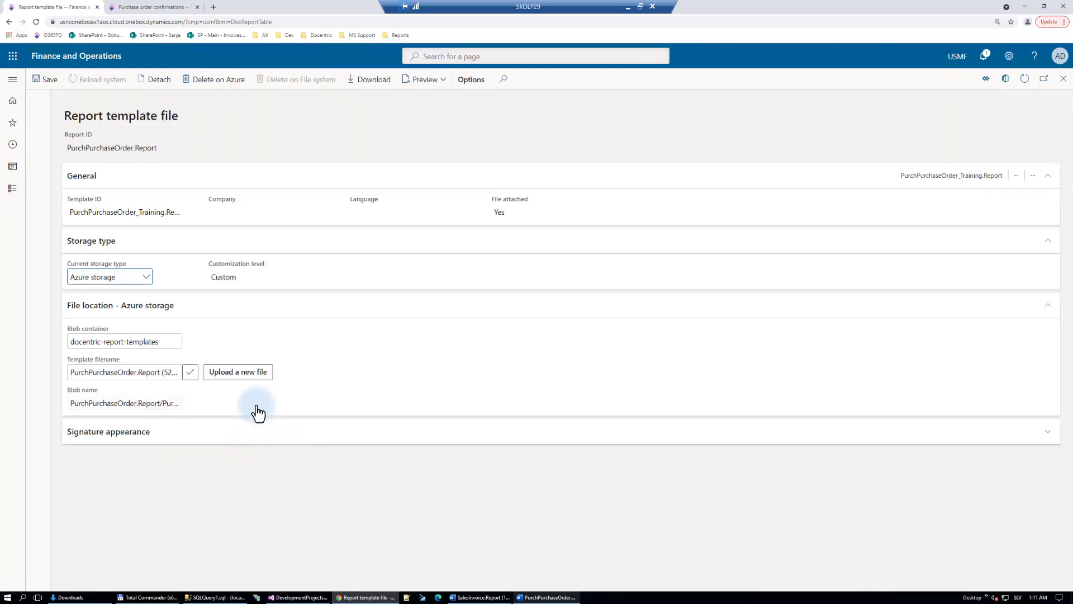
pyautogui.click(145, 276)
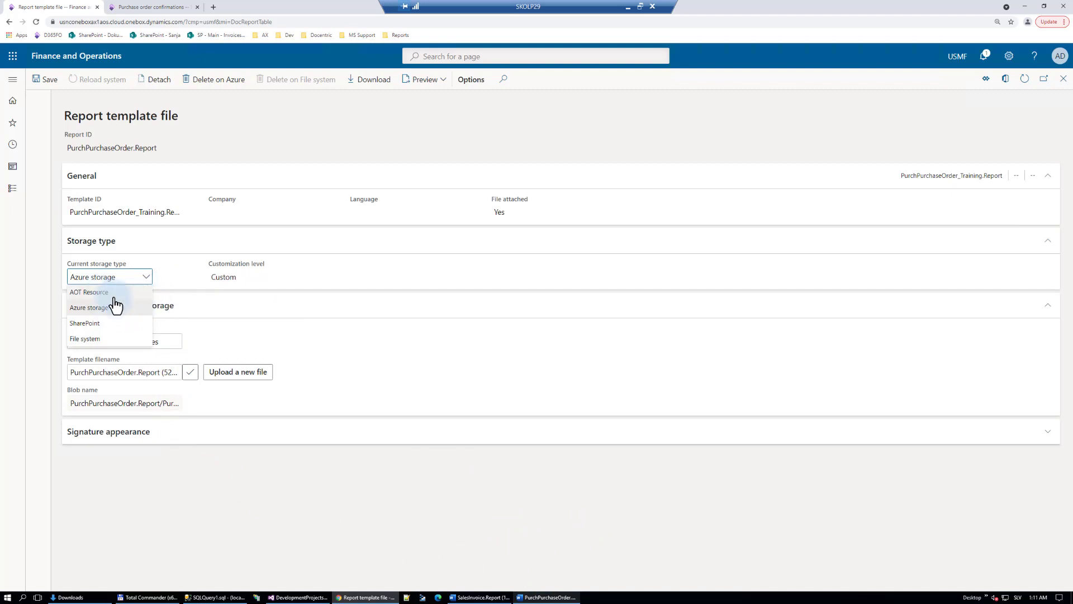
pyautogui.click(99, 294)
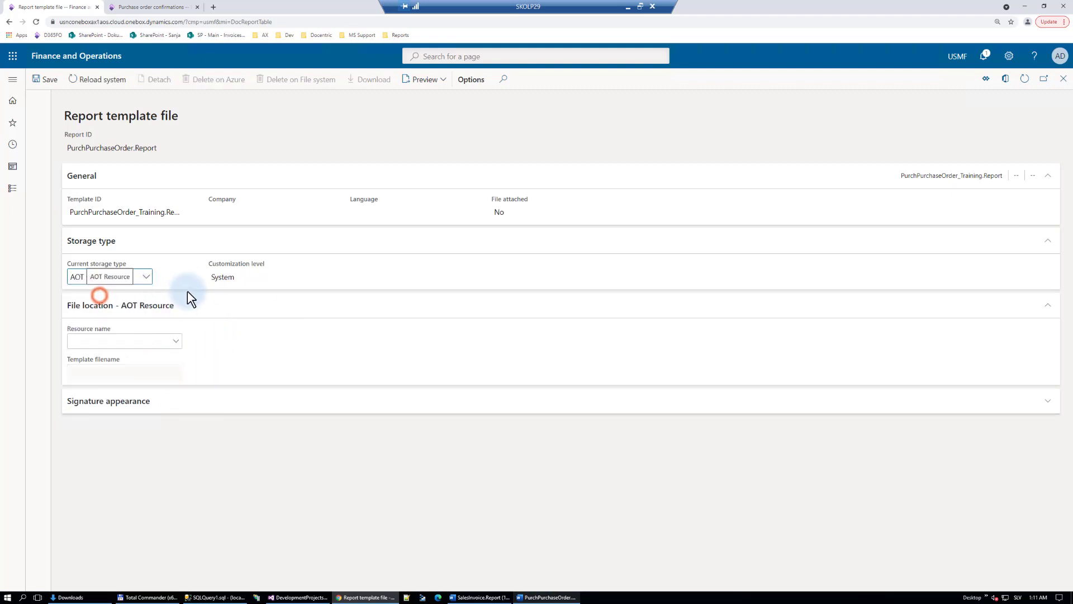
pyautogui.click(175, 341)
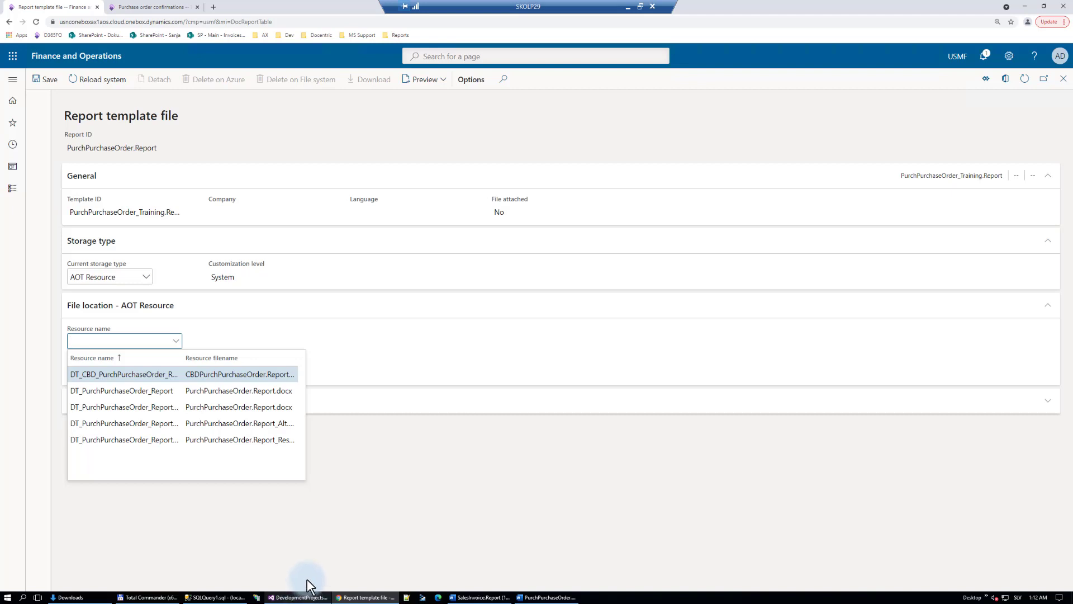
pyautogui.click(420, 492)
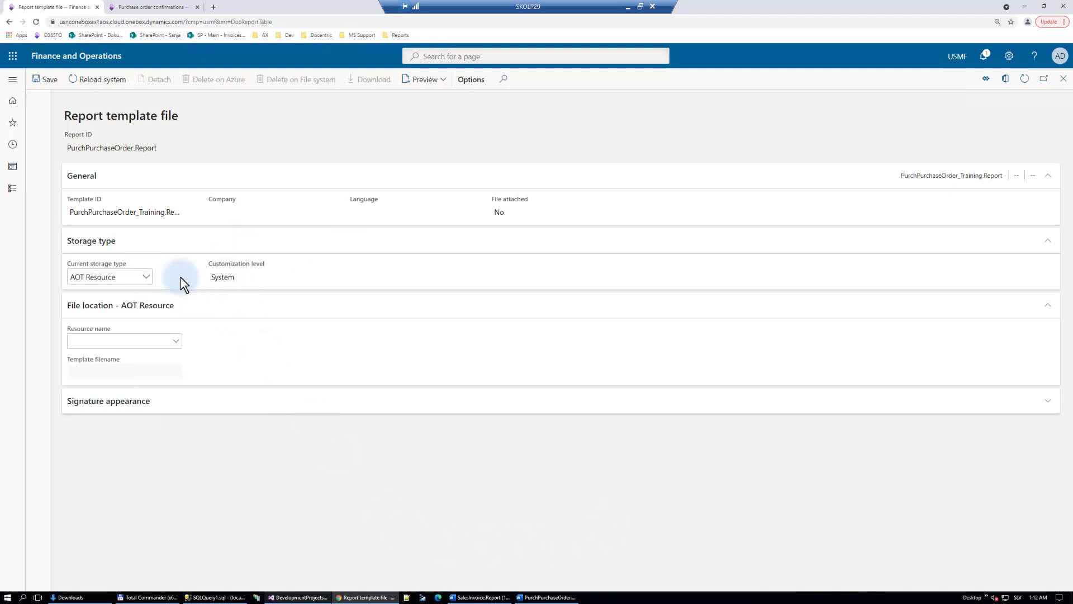
# Change the Training template's storage type to File system
pyautogui.click(144, 278)
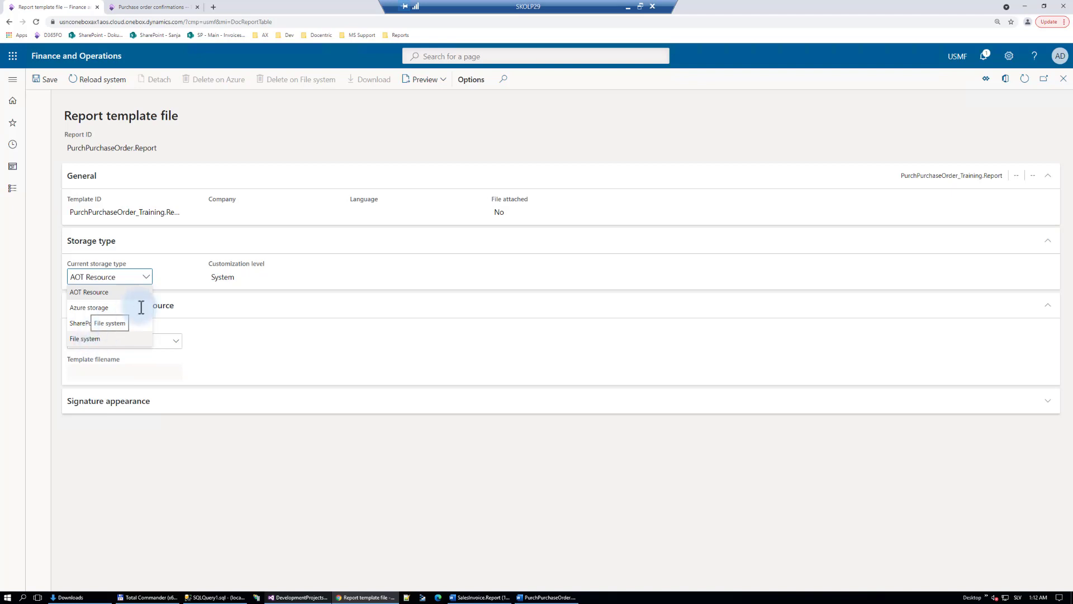
pyautogui.click(115, 340)
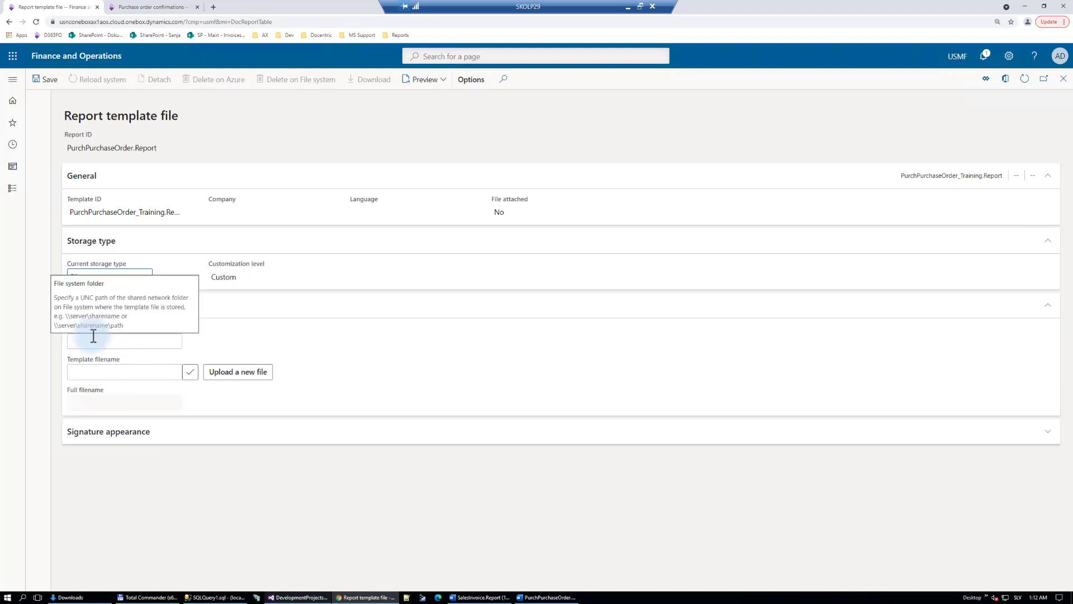
pyautogui.click(146, 276)
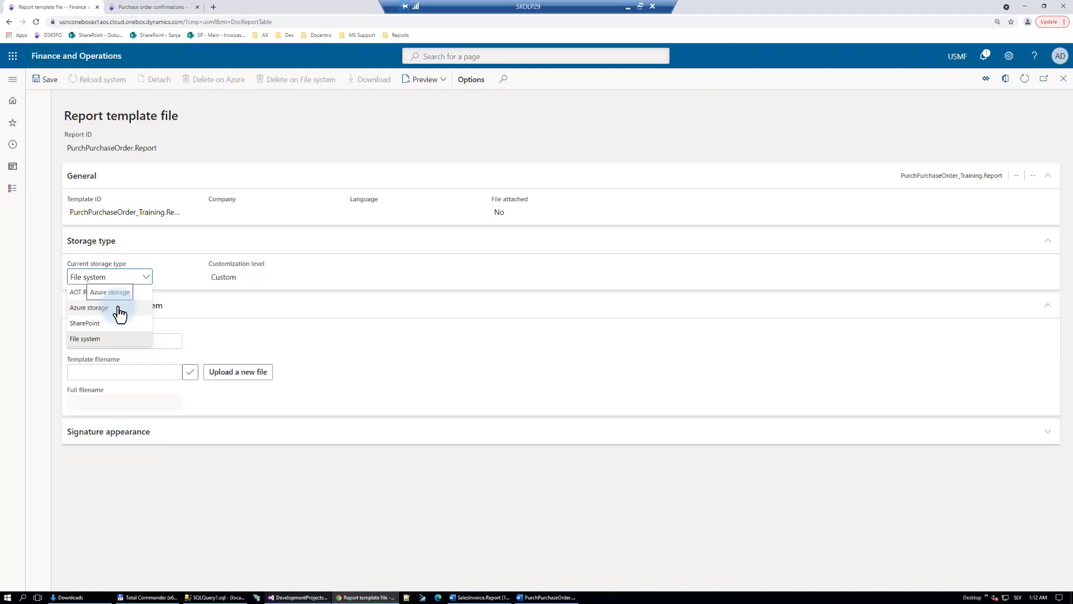
# Set the template's storage type back to Azure storage, in container docentric-report-templates
pyautogui.click(118, 308)
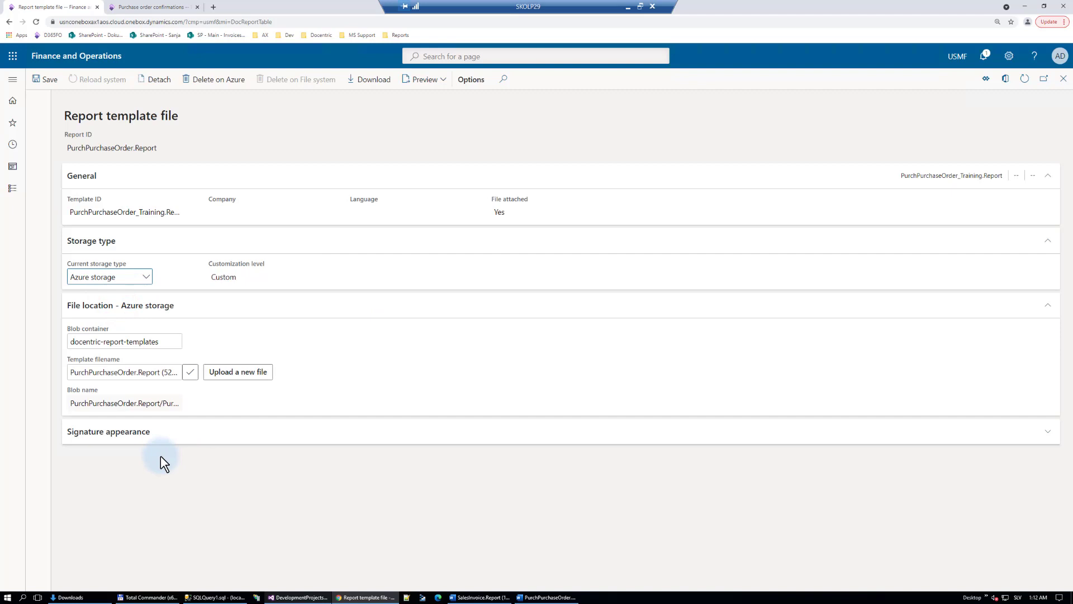
pyautogui.click(143, 277)
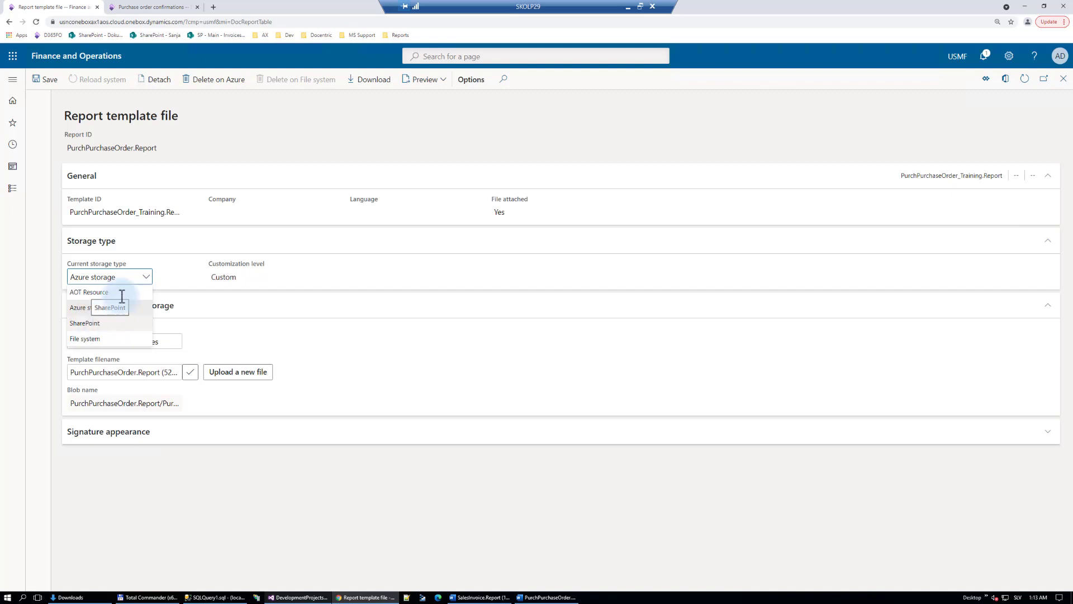
pyautogui.click(108, 311)
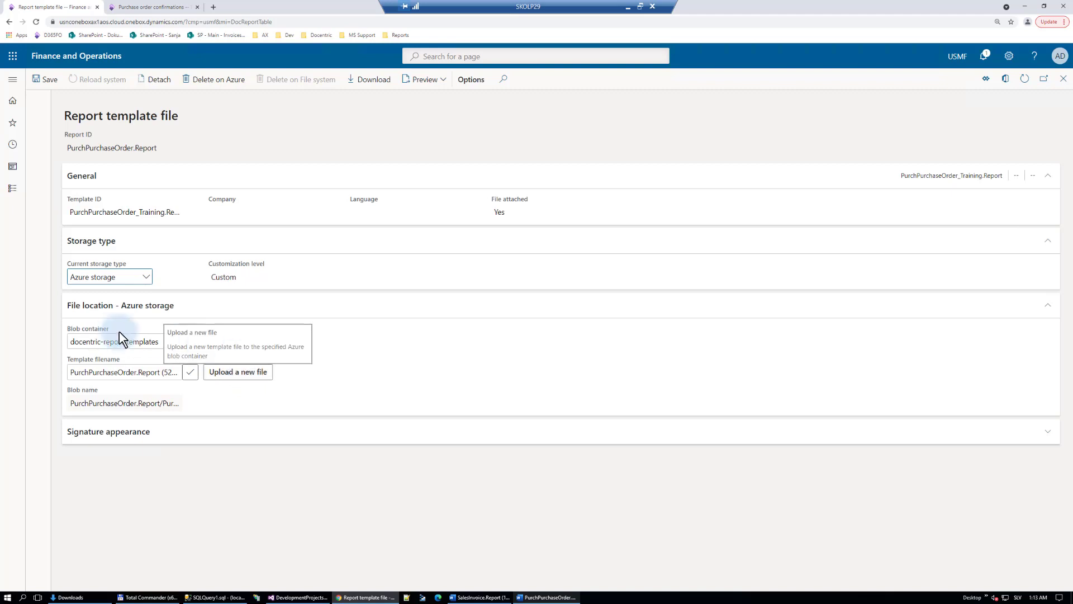
# Rename the blob container to docentric-report-templates-training, upload the edited .docx, and close the form
pyautogui.click(167, 342)
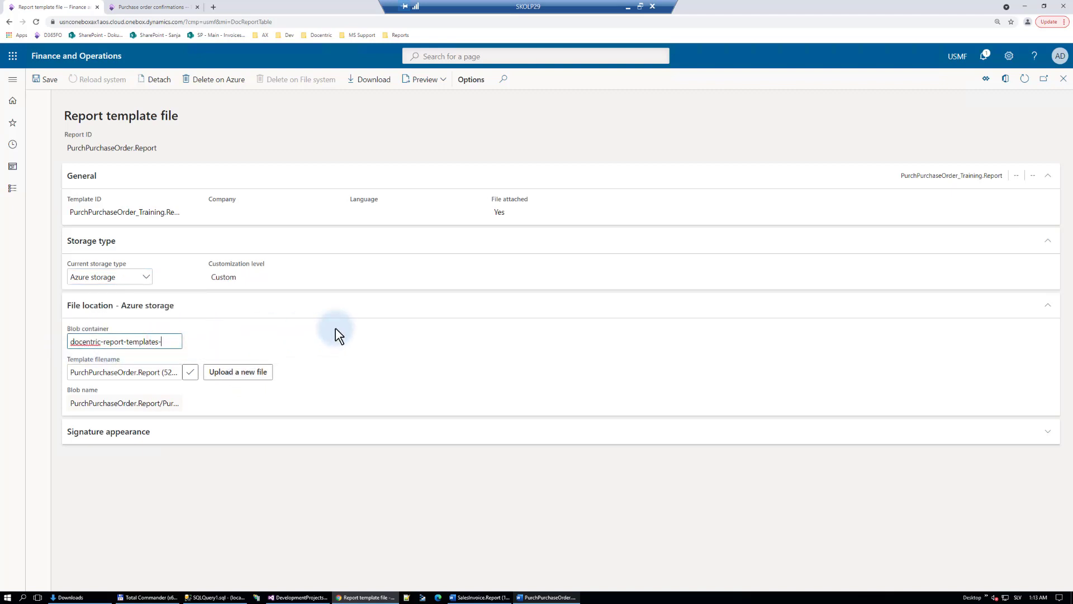
pyautogui.write('-training')
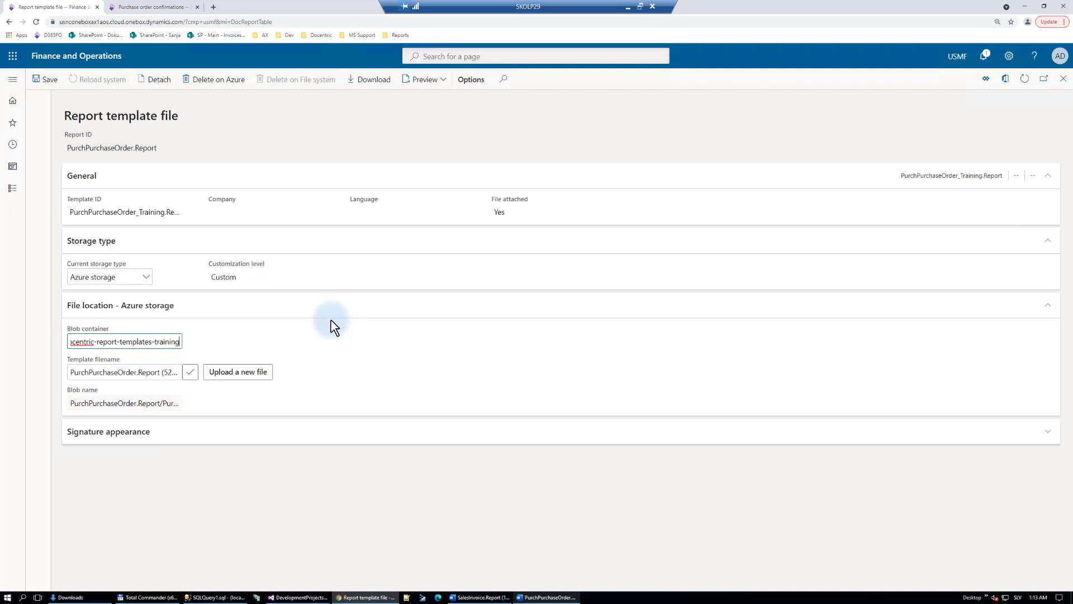
pyautogui.click(259, 371)
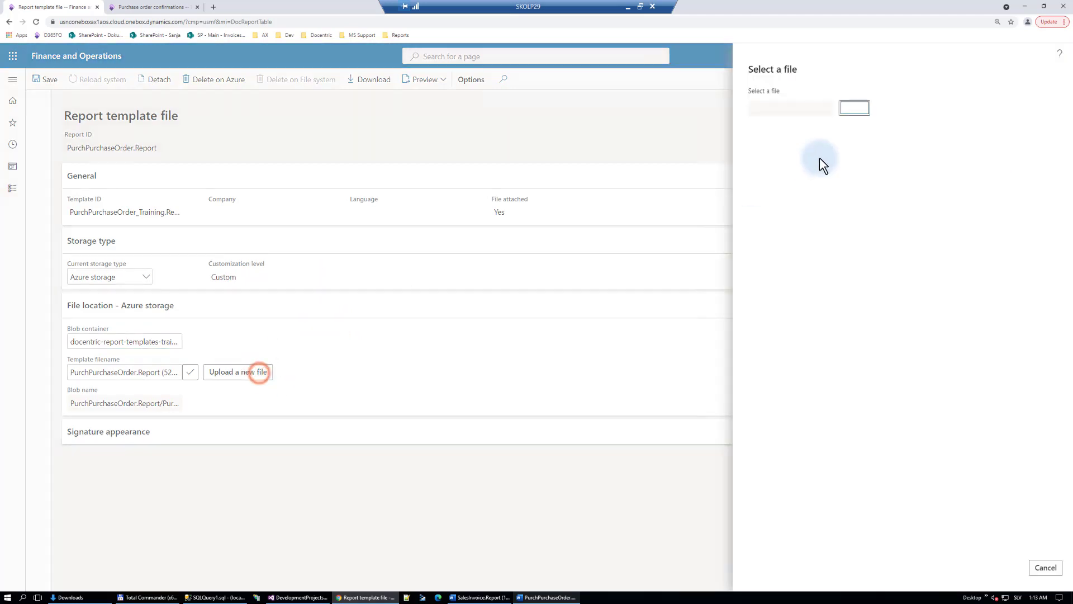
pyautogui.click(853, 108)
pyautogui.click(119, 59)
pyautogui.doubleClick(118, 58)
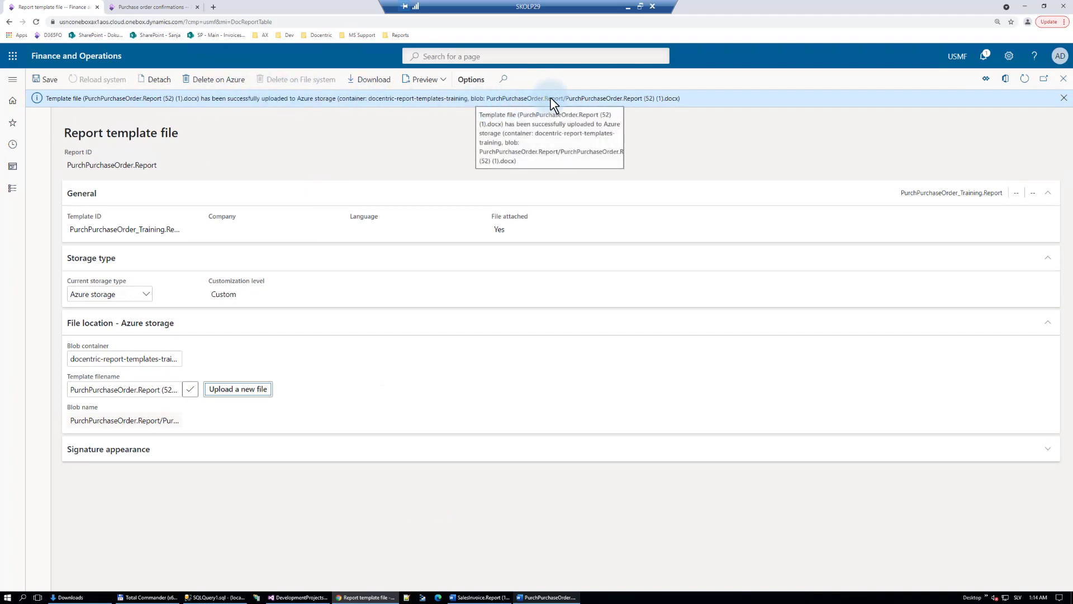
pyautogui.press('Escape')
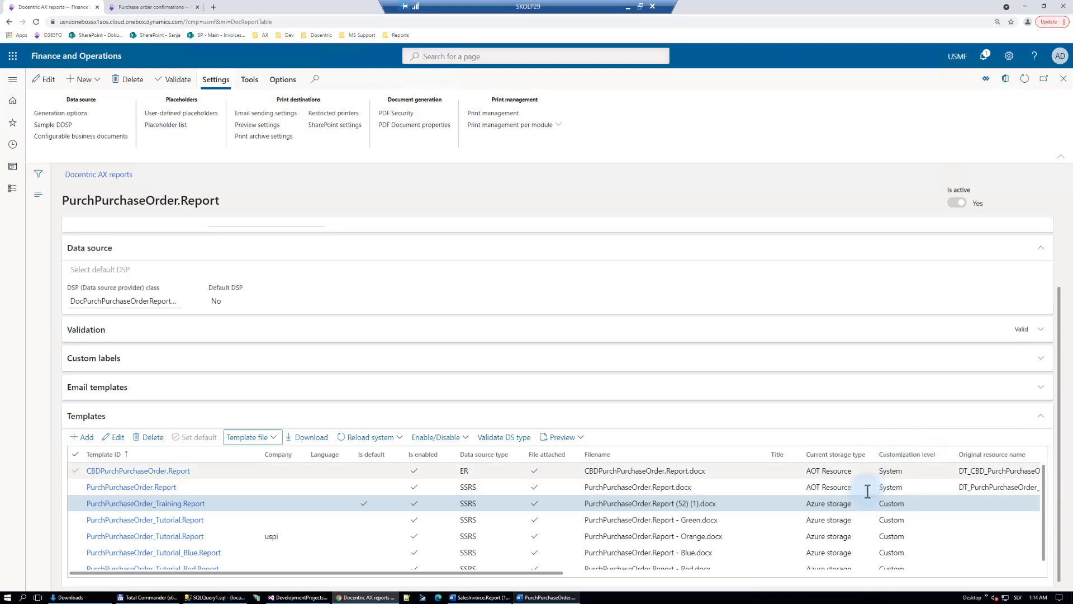
pyautogui.moveTo(561, 571); pyautogui.dragTo(818, 571)
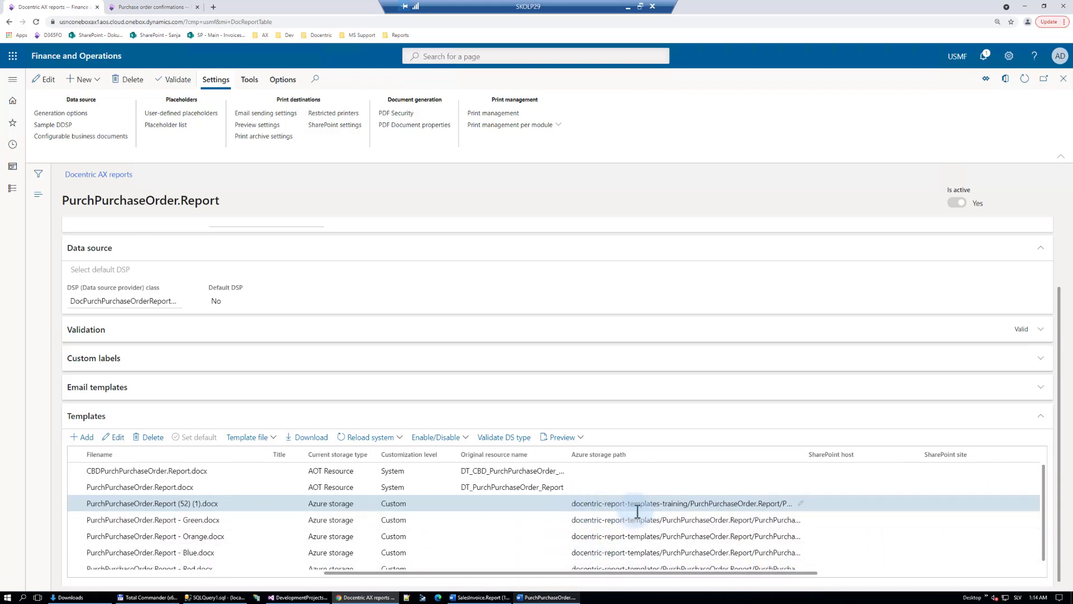
pyautogui.moveTo(691, 505); pyautogui.dragTo(572, 505)
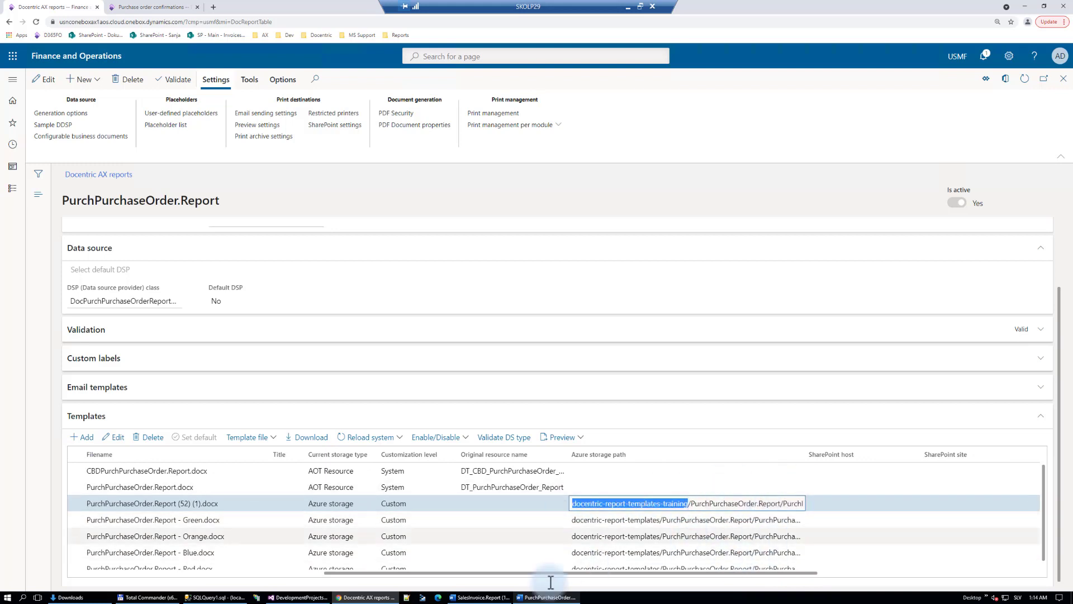
pyautogui.moveTo(552, 573); pyautogui.dragTo(240, 575)
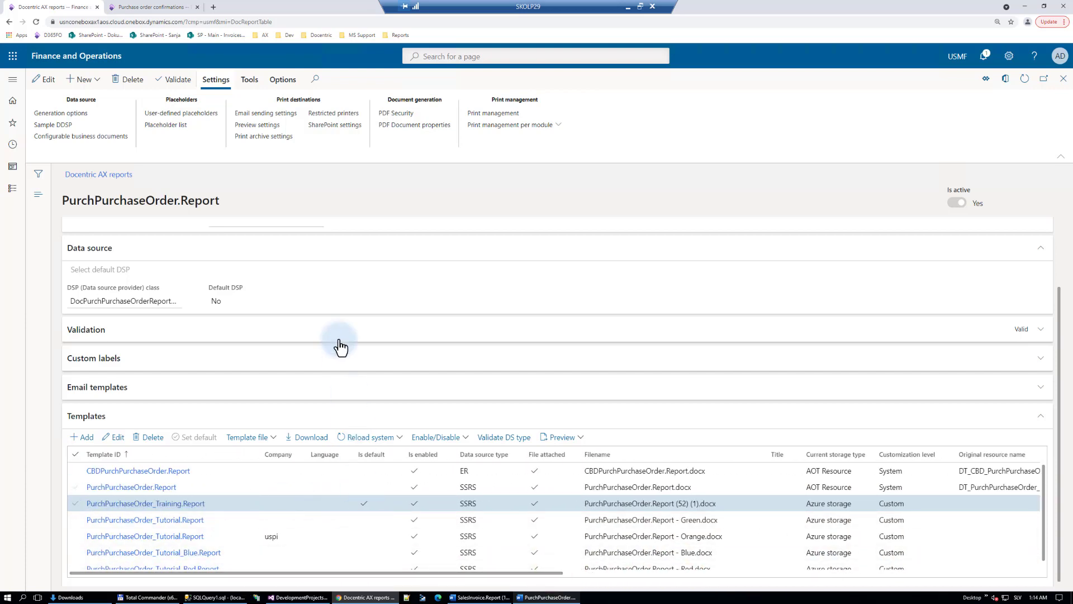
# Preview the original purchase order 00000046-1 to check its blue Purchase order title
pyautogui.click(184, 8)
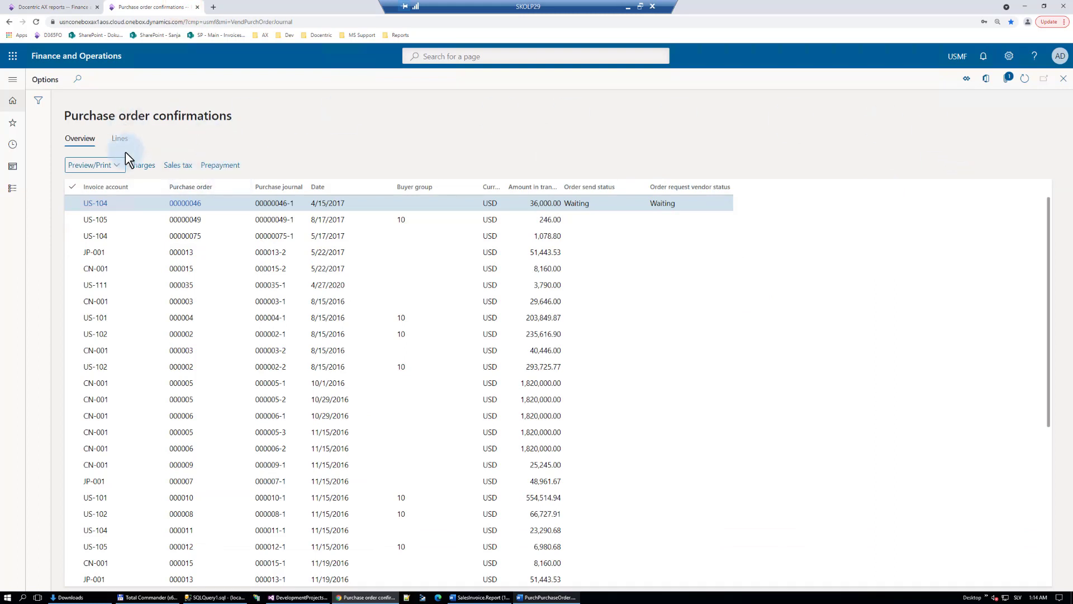
pyautogui.click(113, 165)
pyautogui.click(92, 199)
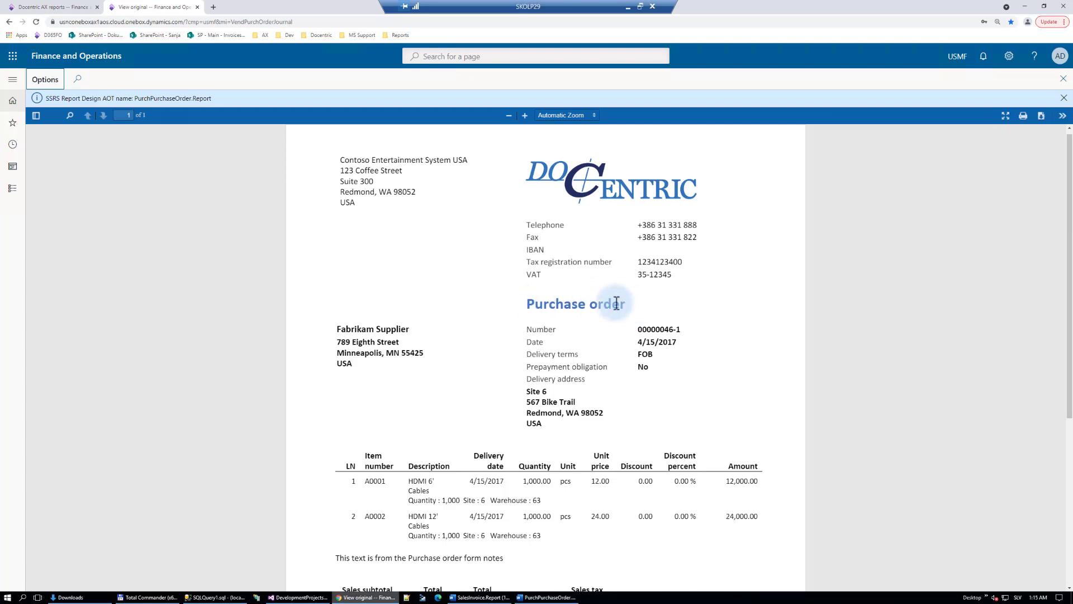
pyautogui.click(548, 597)
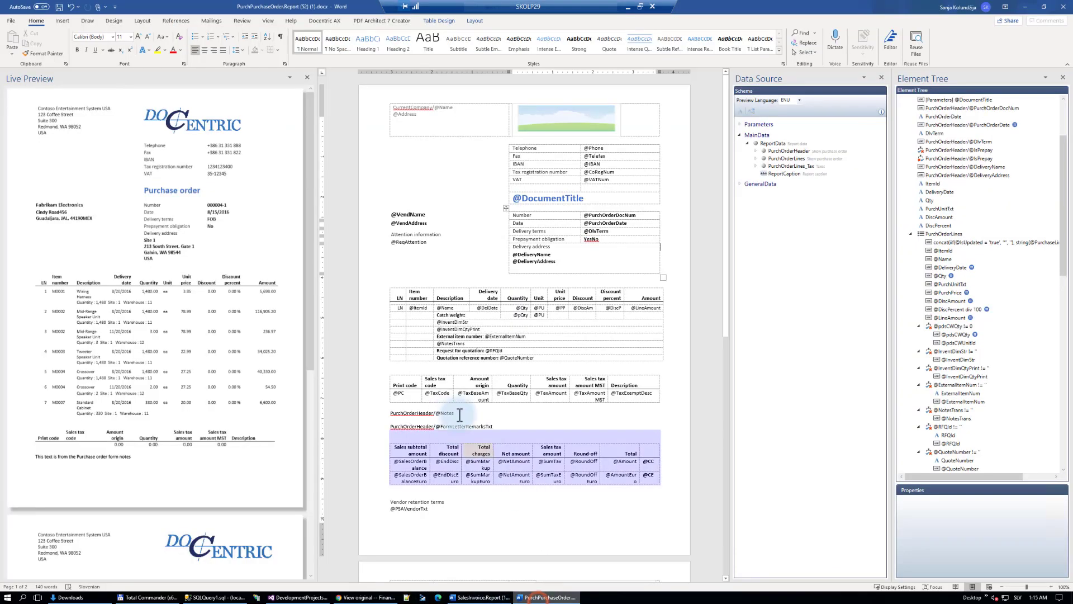
pyautogui.click(534, 198)
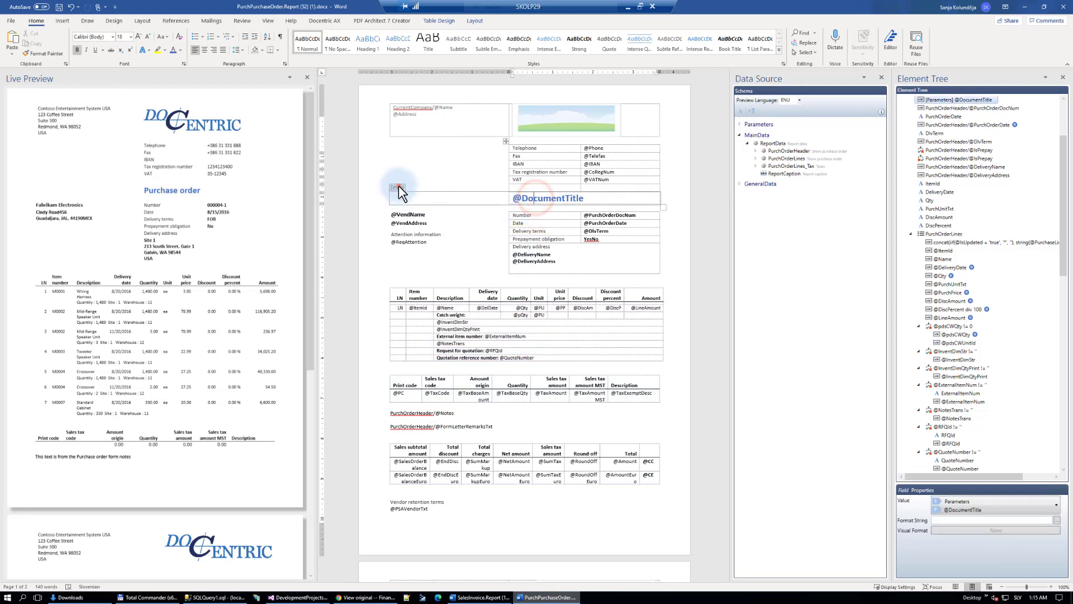
pyautogui.click(399, 186)
pyautogui.click(181, 50)
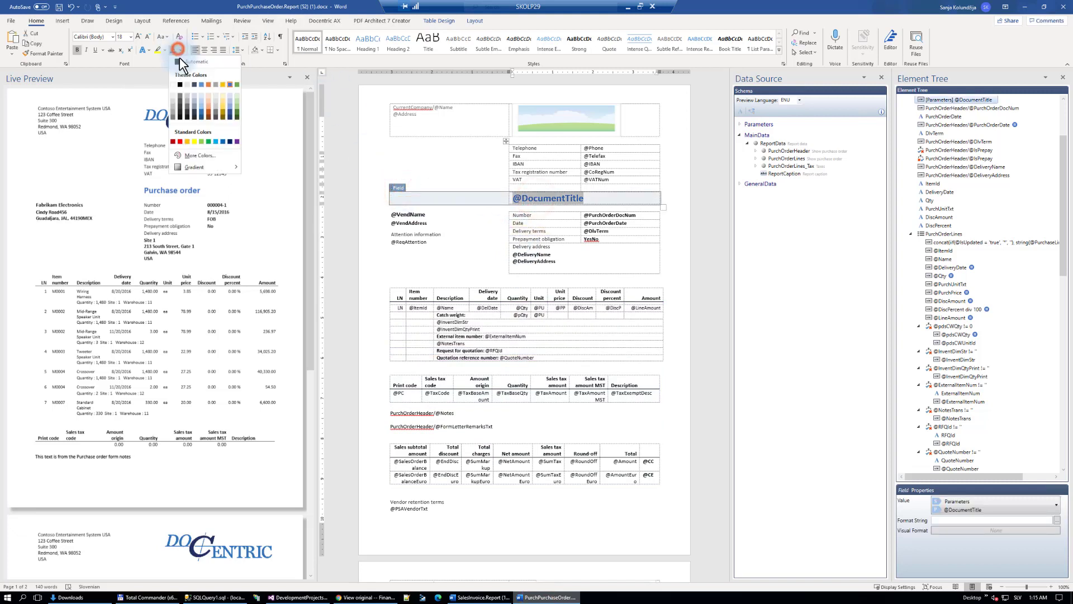
pyautogui.click(237, 85)
pyautogui.click(675, 235)
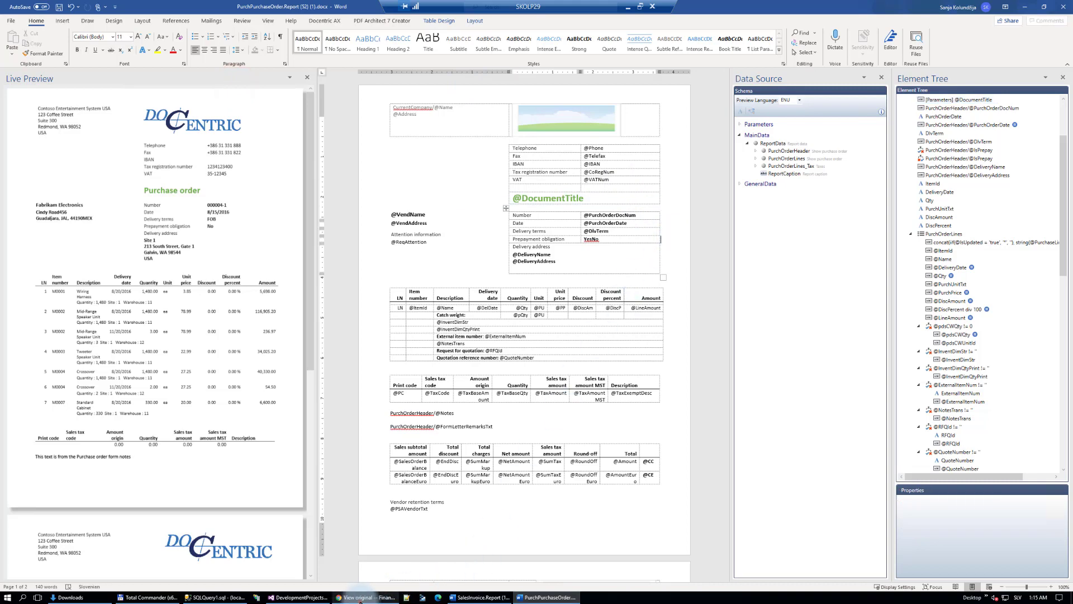
pyautogui.click(366, 597)
# Upload the green-title .docx as the new file for the Training template
pyautogui.click(62, 7)
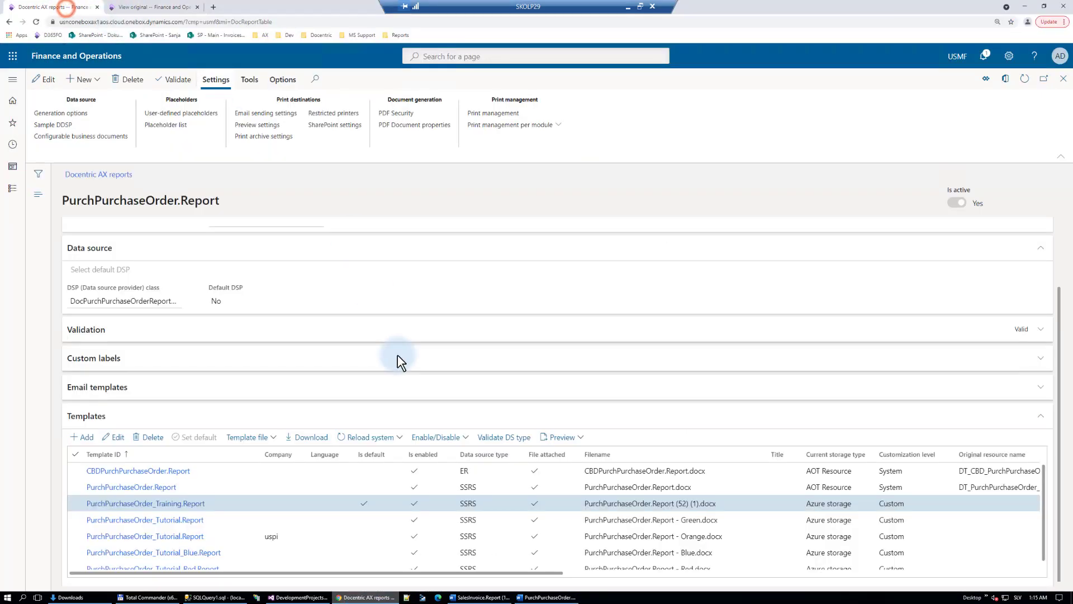
pyautogui.click(264, 439)
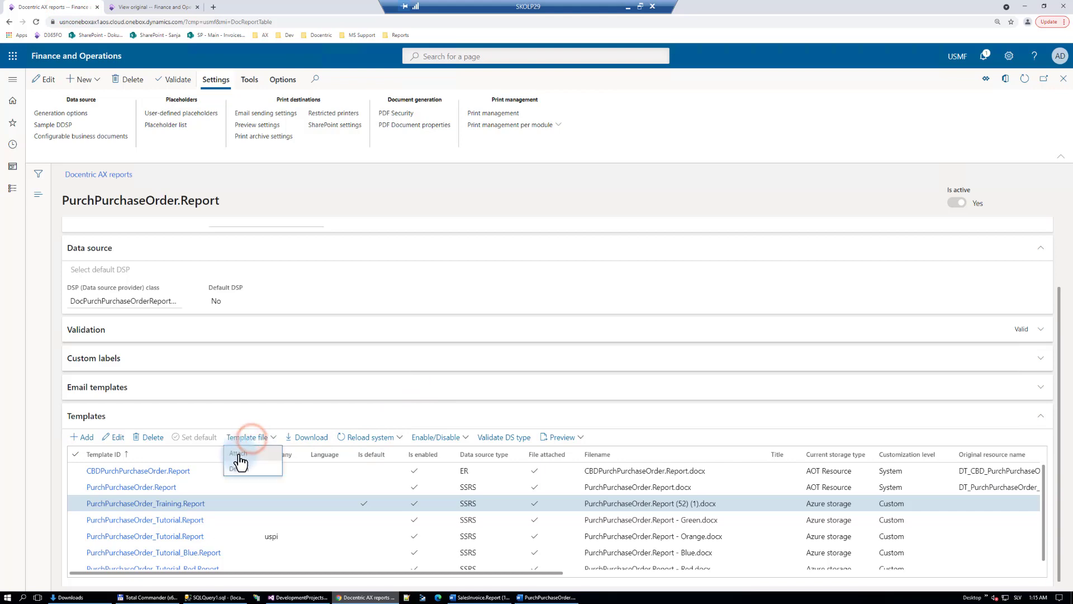
pyautogui.click(239, 454)
pyautogui.click(254, 379)
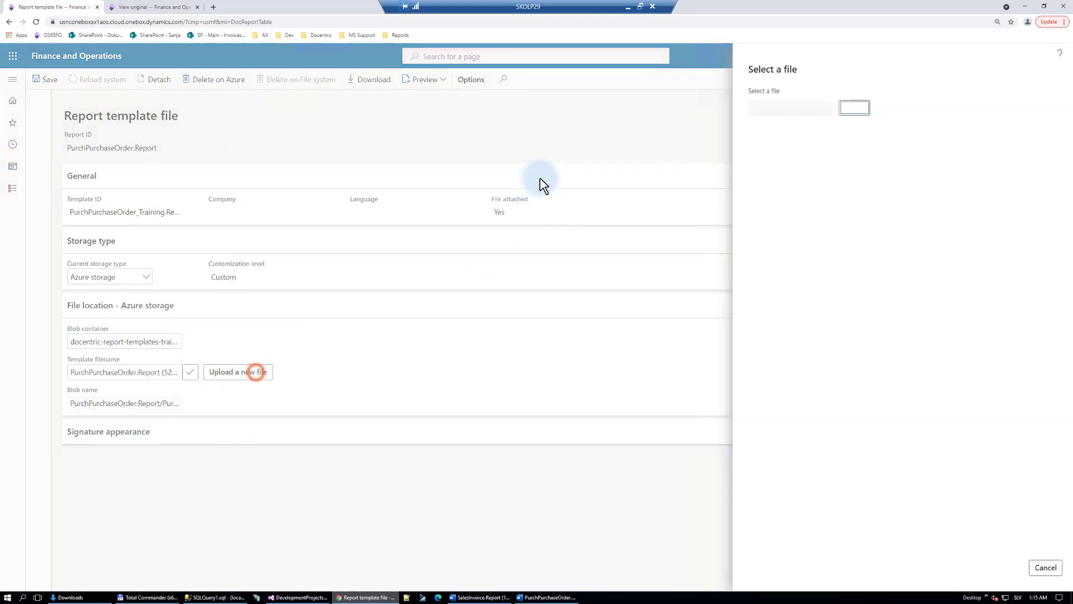
pyautogui.click(849, 108)
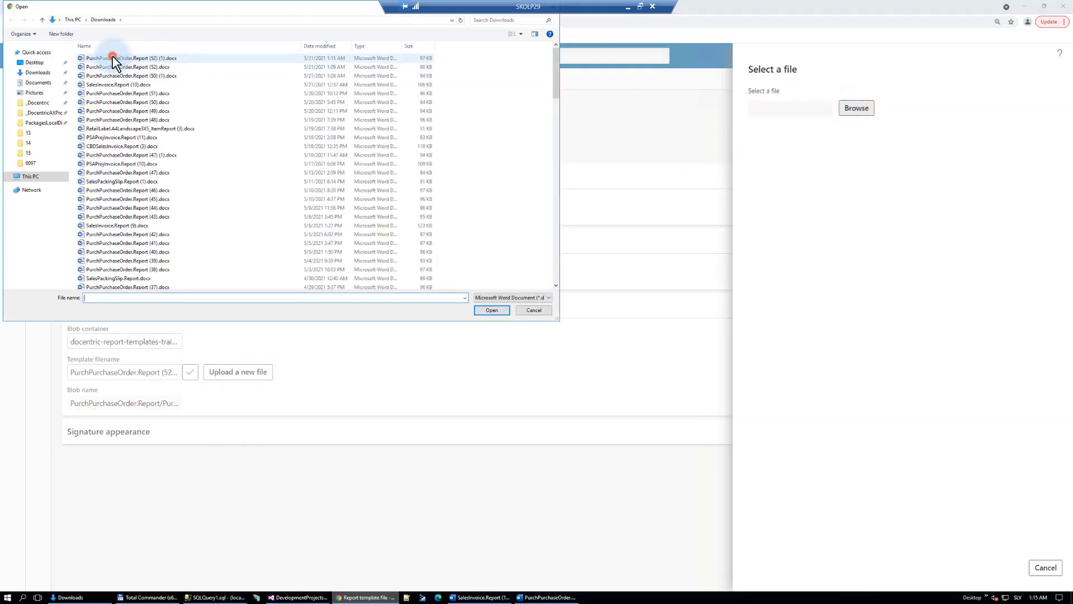
pyautogui.doubleClick(112, 56)
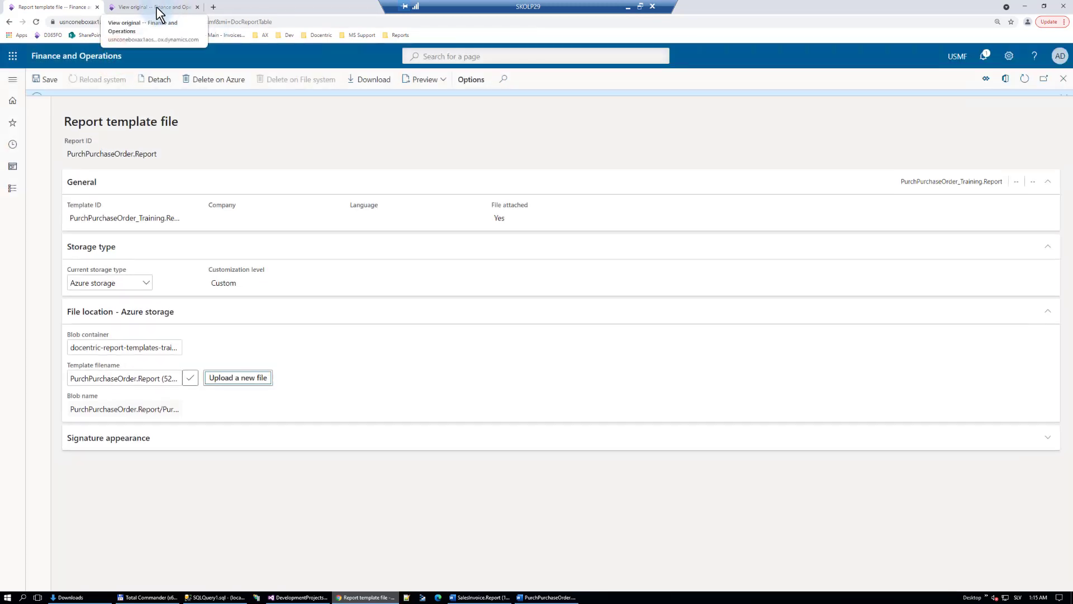
# Preview the original purchase order 00000046 to check the green title
pyautogui.click(158, 8)
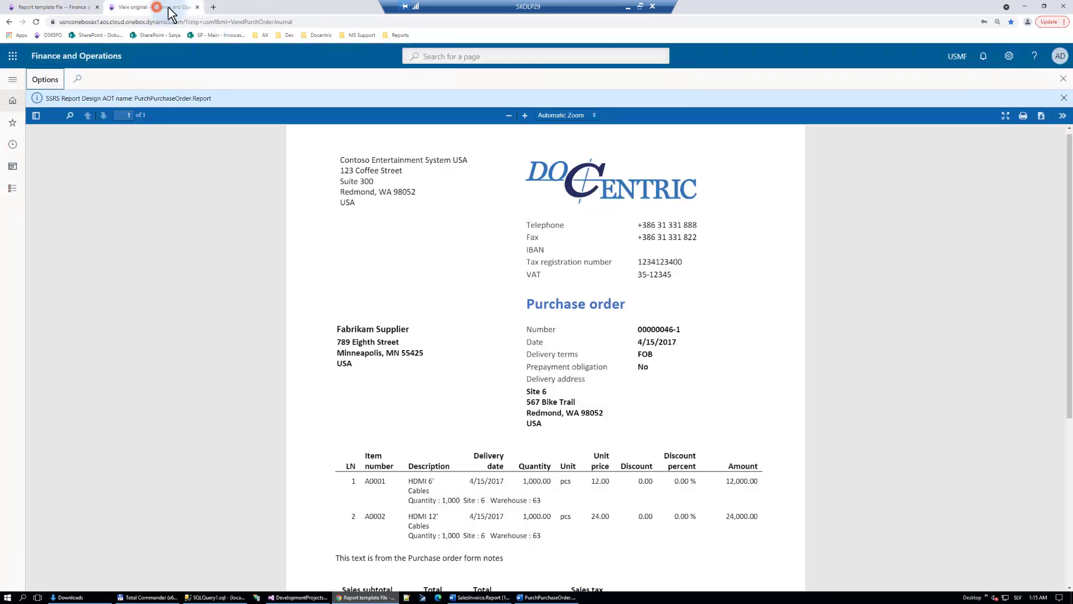
pyautogui.click(1064, 98)
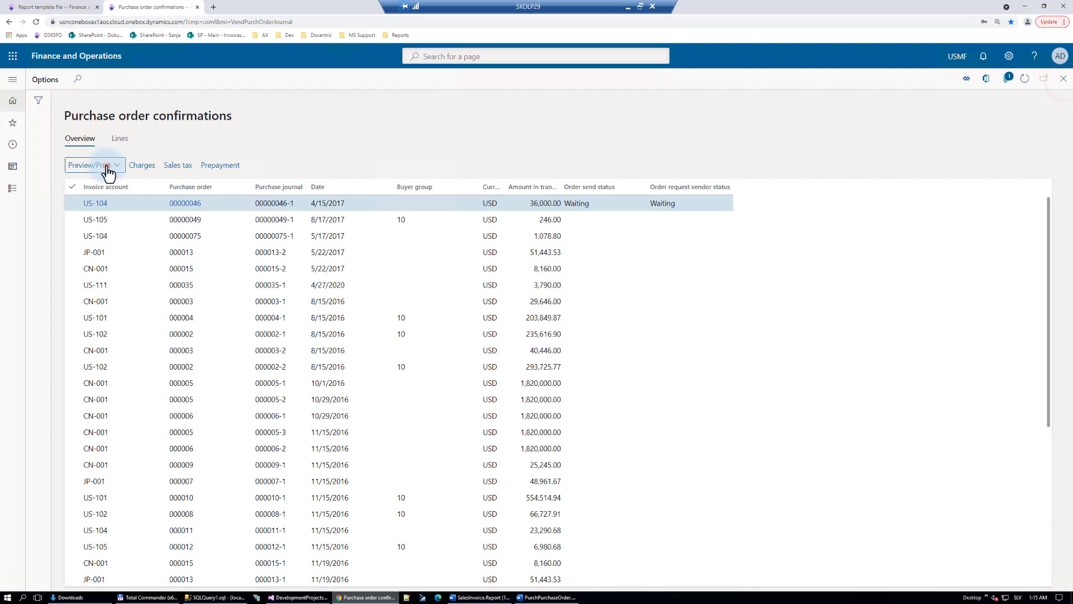
pyautogui.click(106, 165)
pyautogui.click(102, 197)
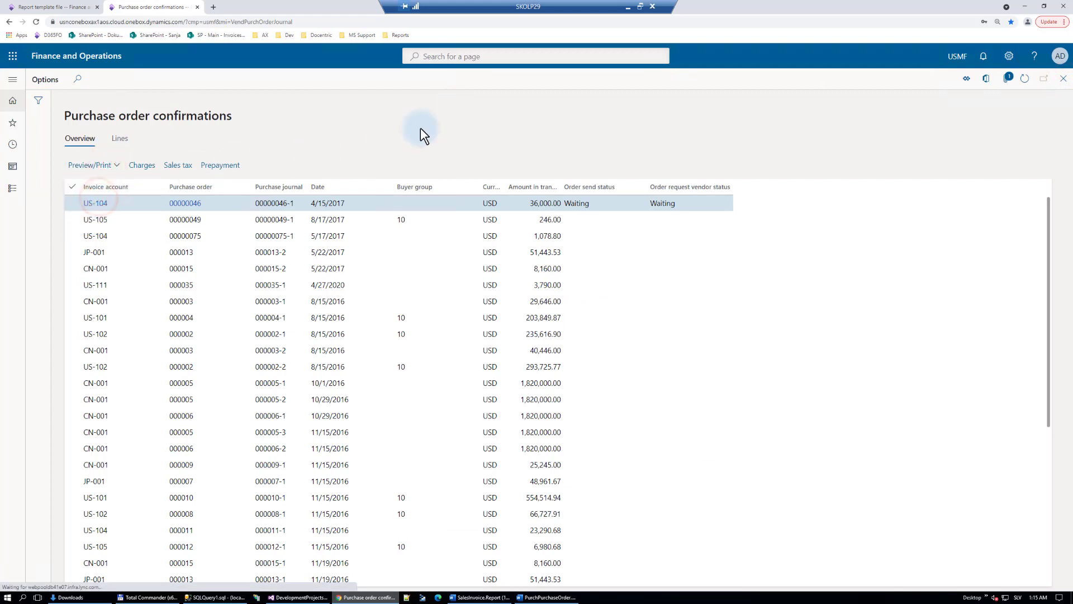